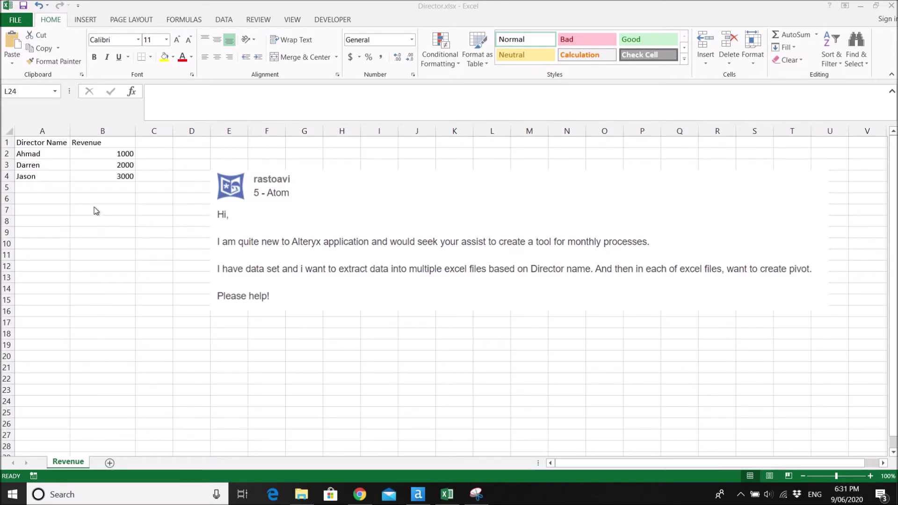
Step: Review the Director Name and Revenue columns in the Director workbook, and close the workbook
key(alt+Tab)
drag(41, 143, 44, 177)
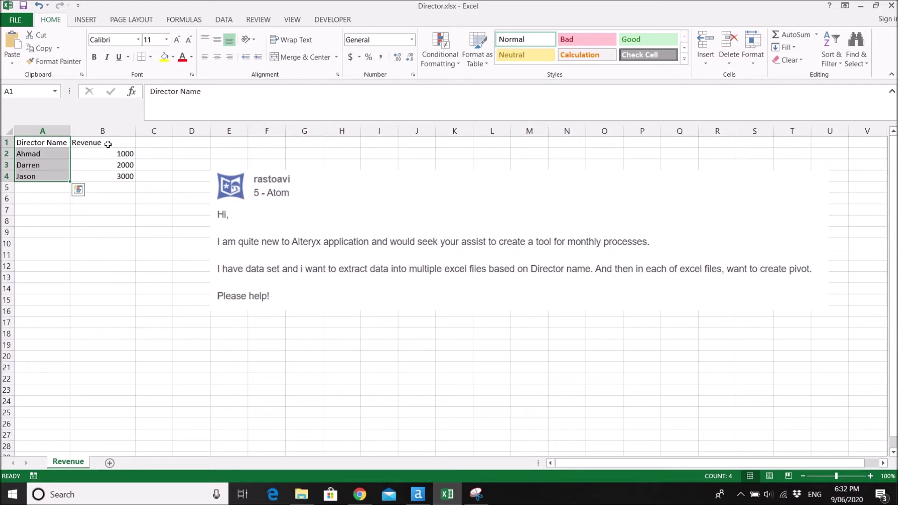
drag(107, 144, 110, 177)
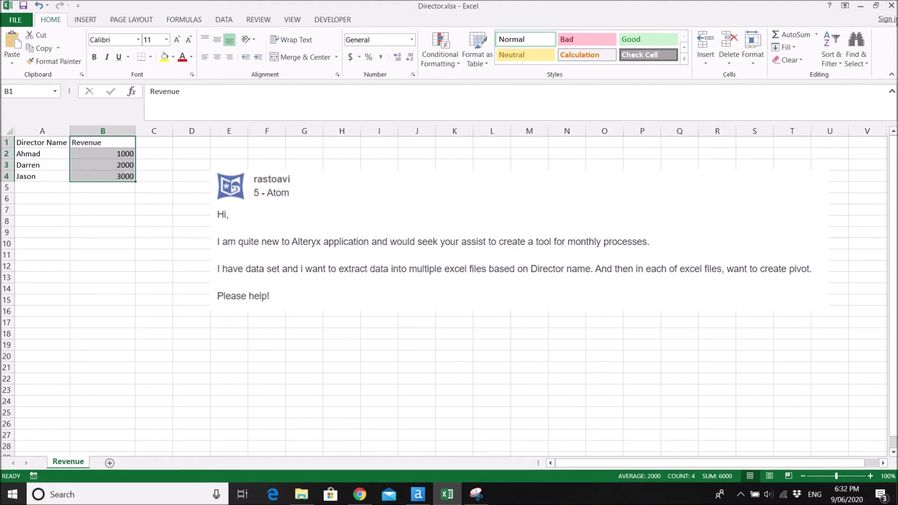
click(891, 6)
click(392, 260)
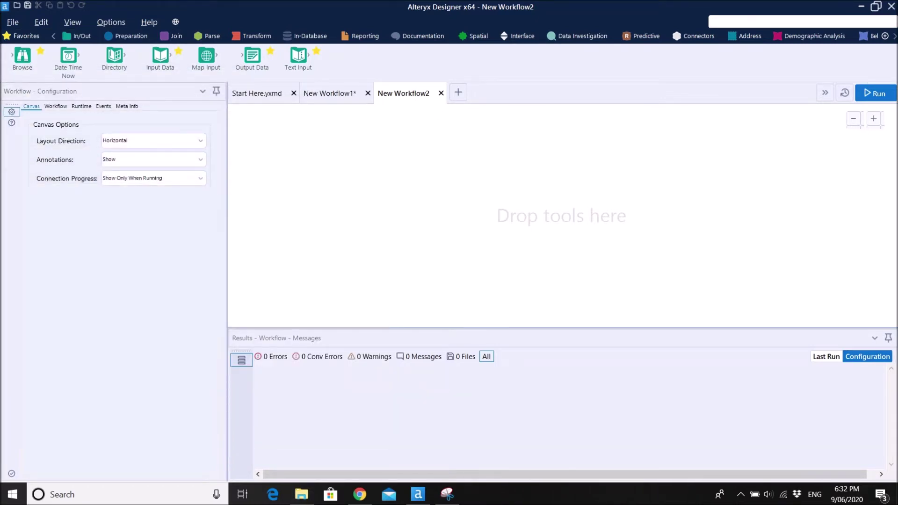
Step: Add Director.xlsx from the Ask Me Alteryx folder to the workflow canvas as an input reading the Revenue sheet
drag(176, 205, 309, 183)
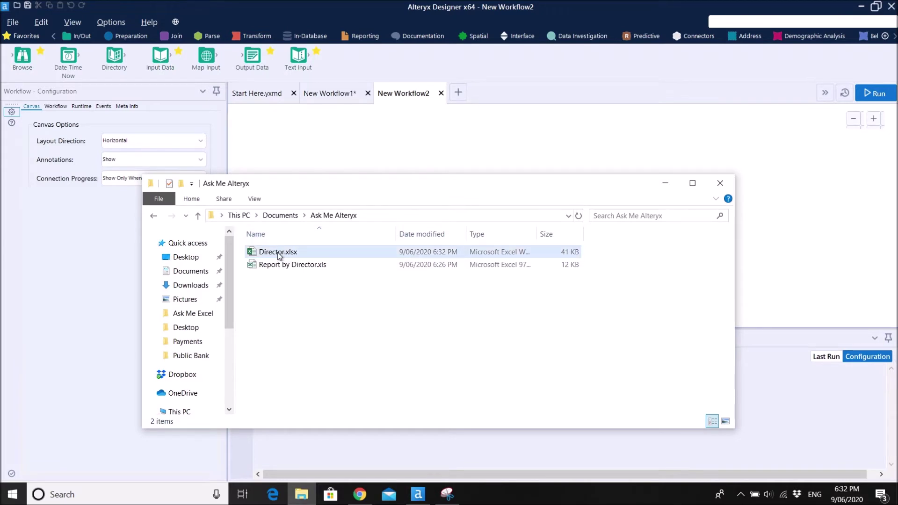
drag(279, 252, 301, 158)
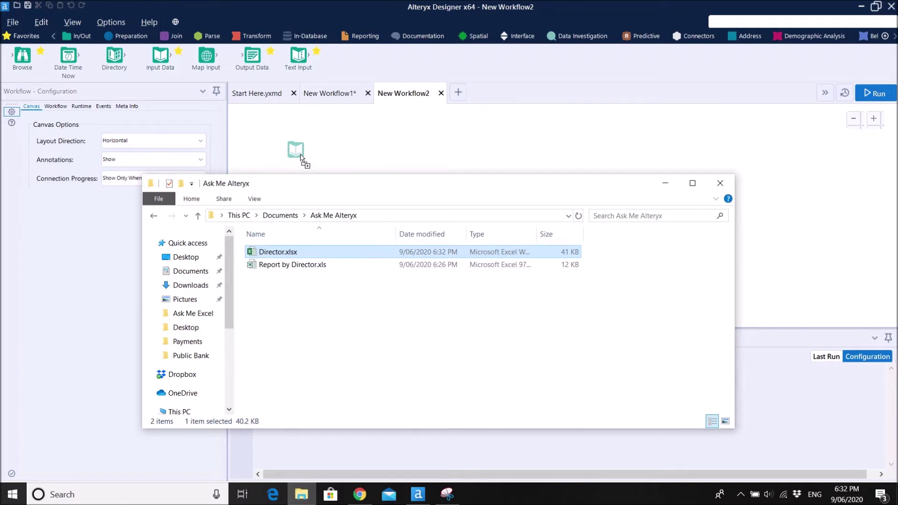
drag(301, 157, 300, 157)
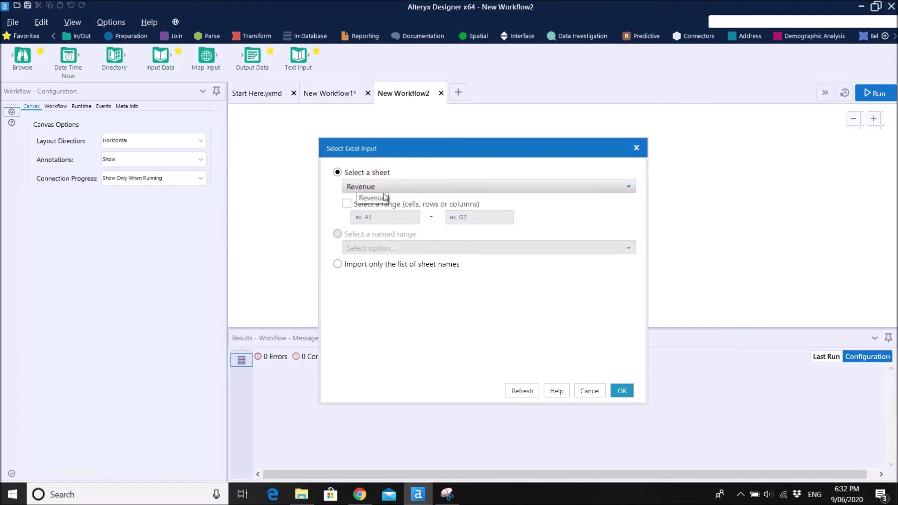
click(626, 392)
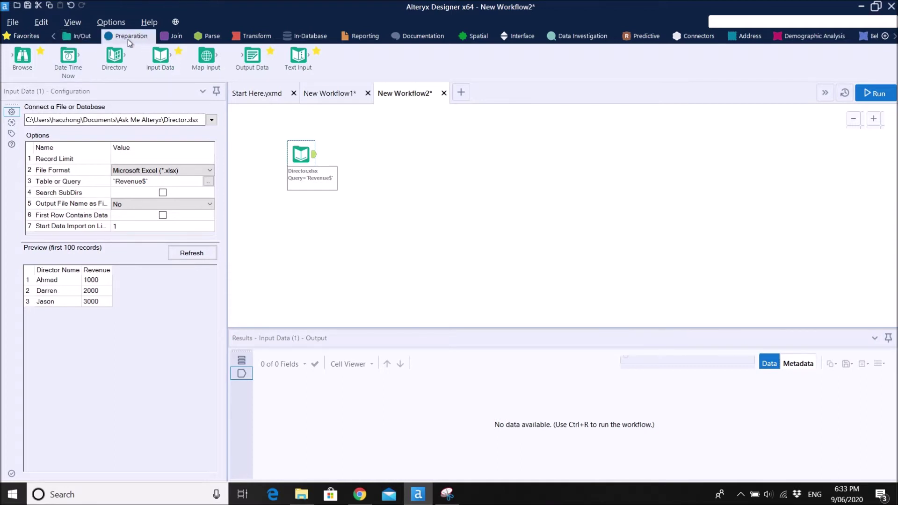
Step: Add a Filter tool to the workflow, connected to the Director.xlsx input and spaced a little away from it
click(114, 38)
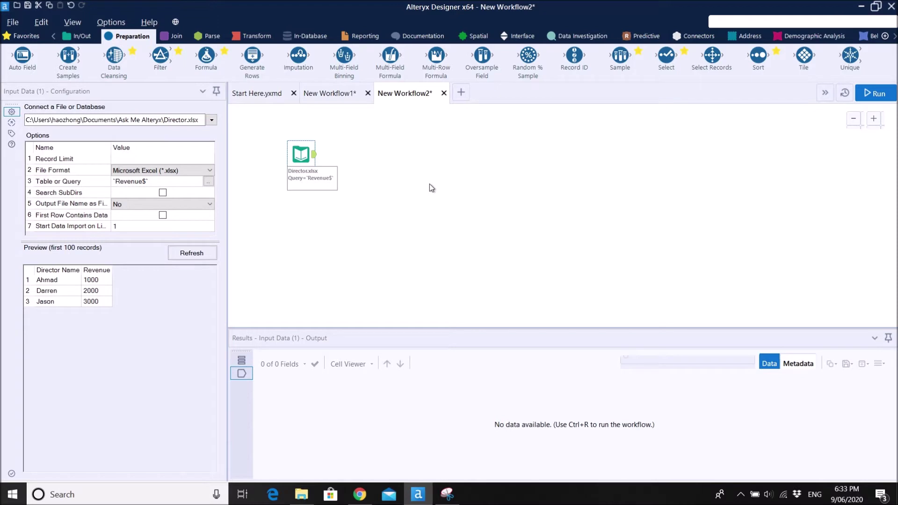
drag(161, 55, 358, 155)
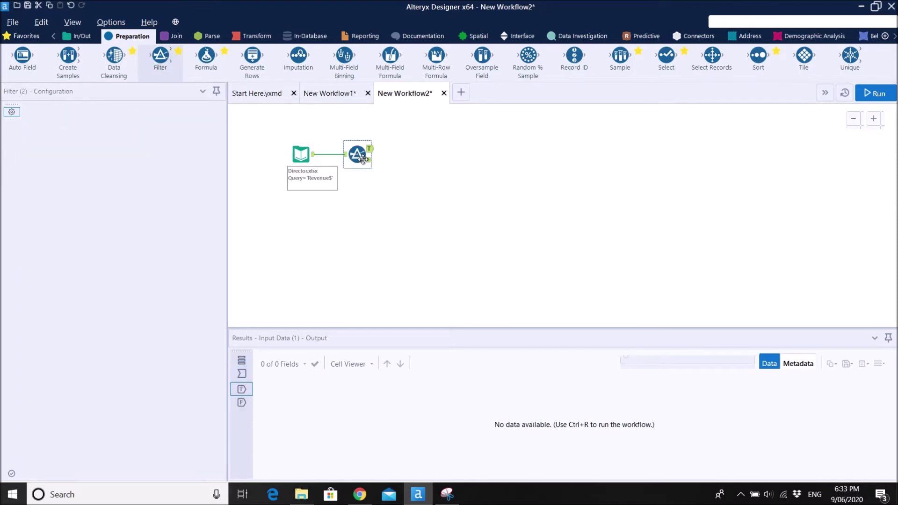
click(301, 155)
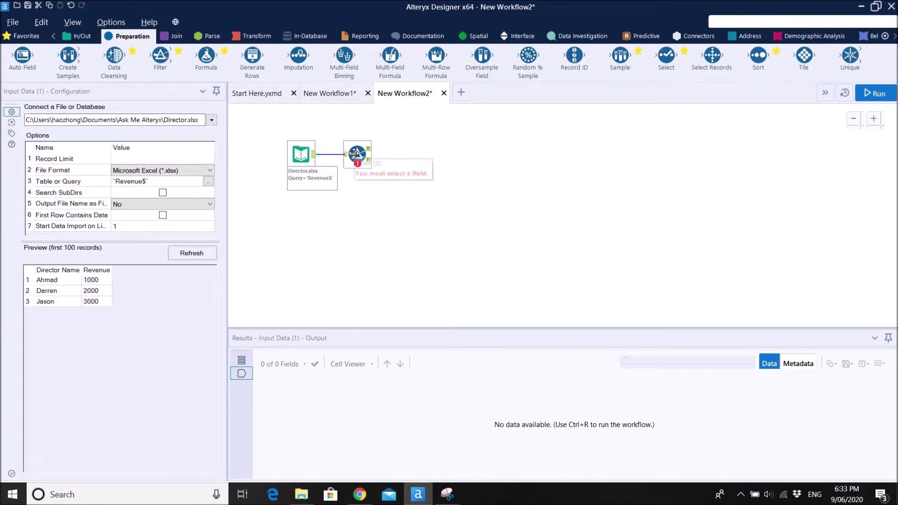
click(374, 154)
drag(374, 154, 379, 153)
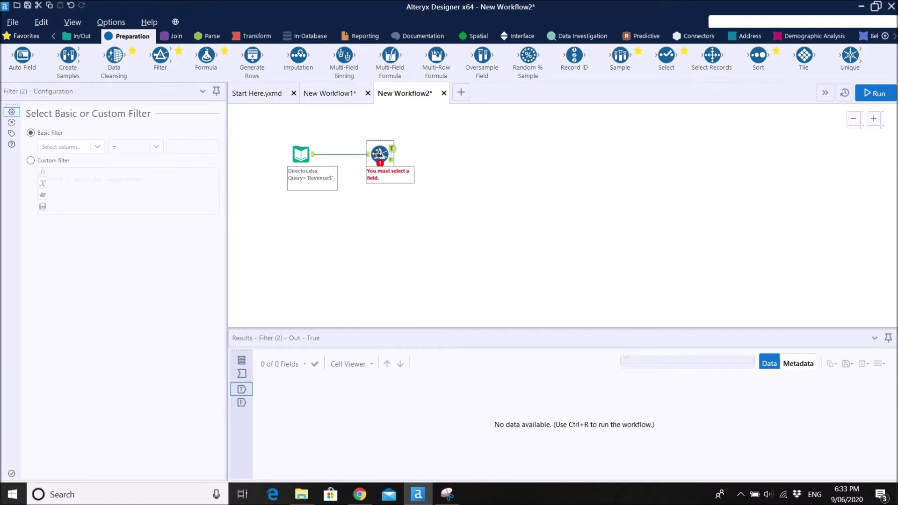
Step: Set the filter's basic condition to Director Name Equals the first director's name in the input data
click(97, 148)
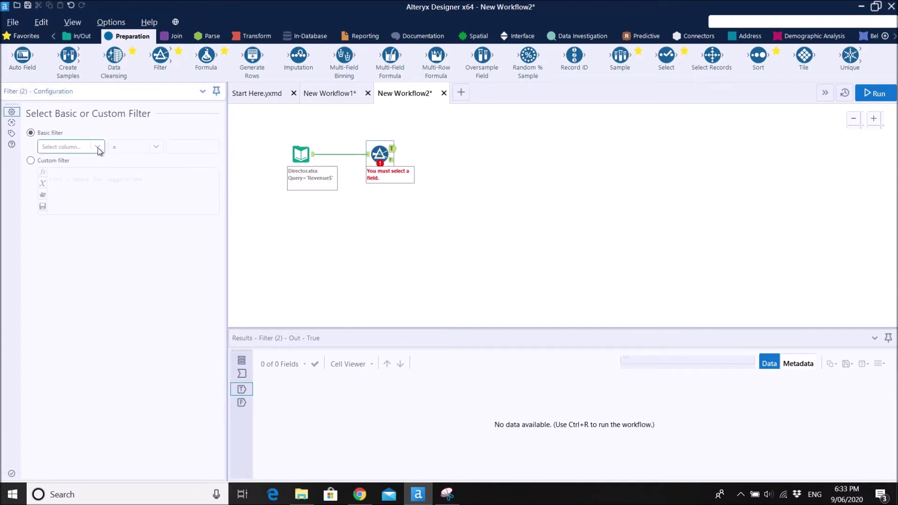
click(65, 159)
click(300, 153)
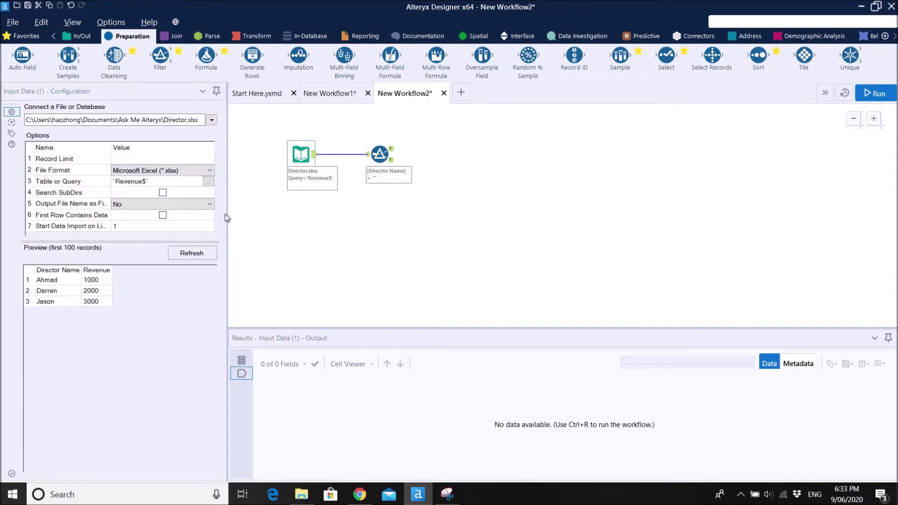
click(379, 154)
click(188, 147)
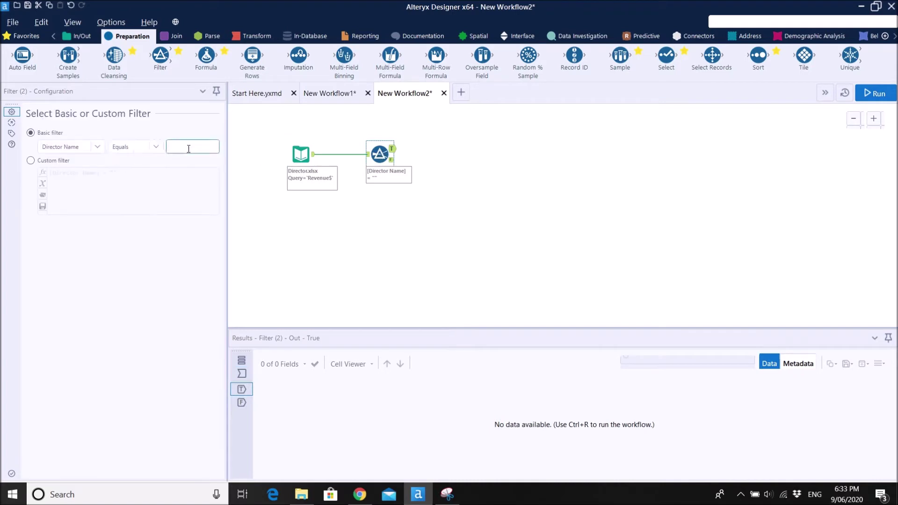
text(Ad)
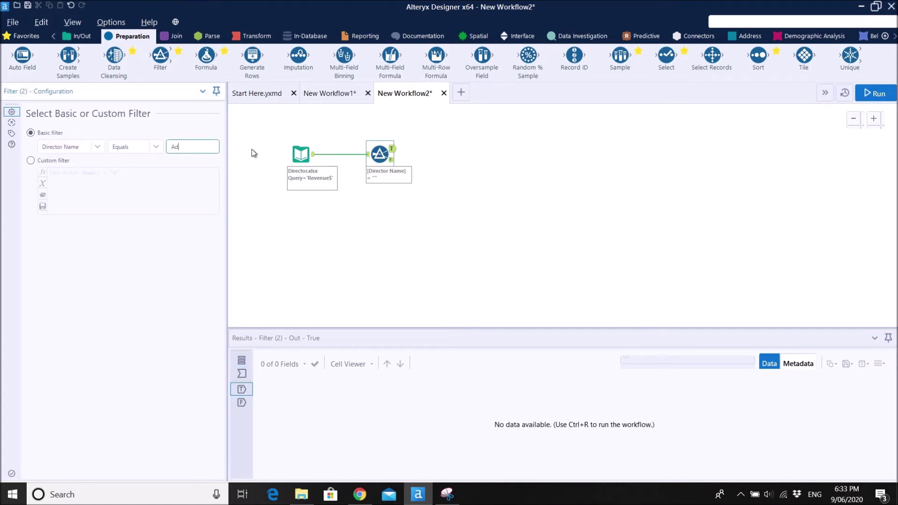
text(hmad)
click(429, 243)
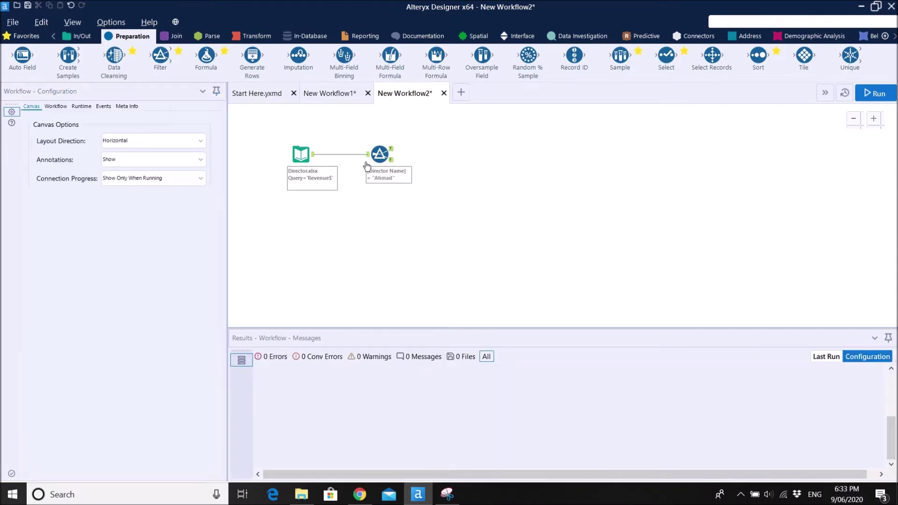
Step: Make two copies of the configured filter and line them up beneath the original on the canvas
click(379, 155)
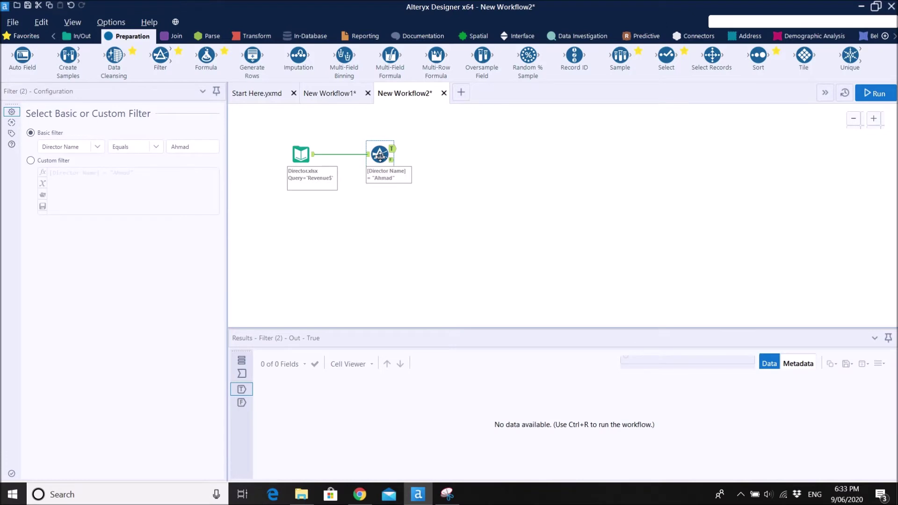
key(ctrl+v)
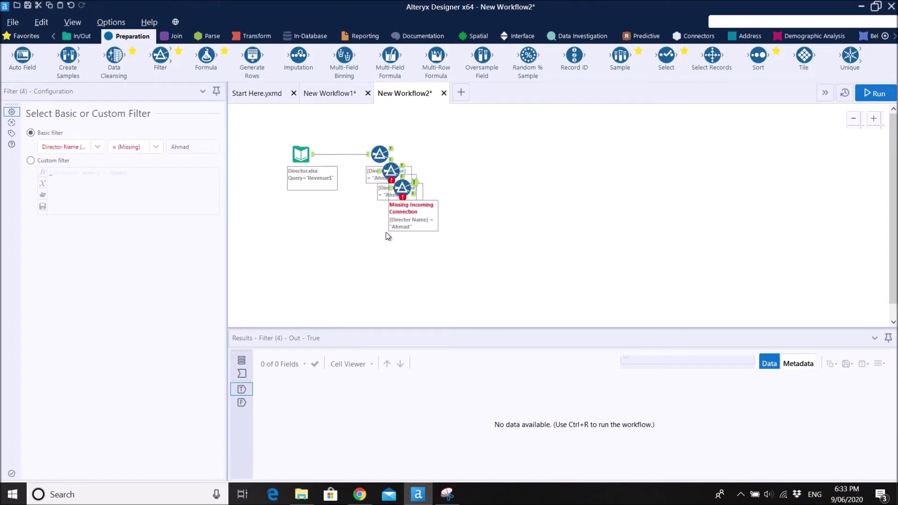
key(ctrl+v)
drag(388, 241, 388, 199)
click(466, 208)
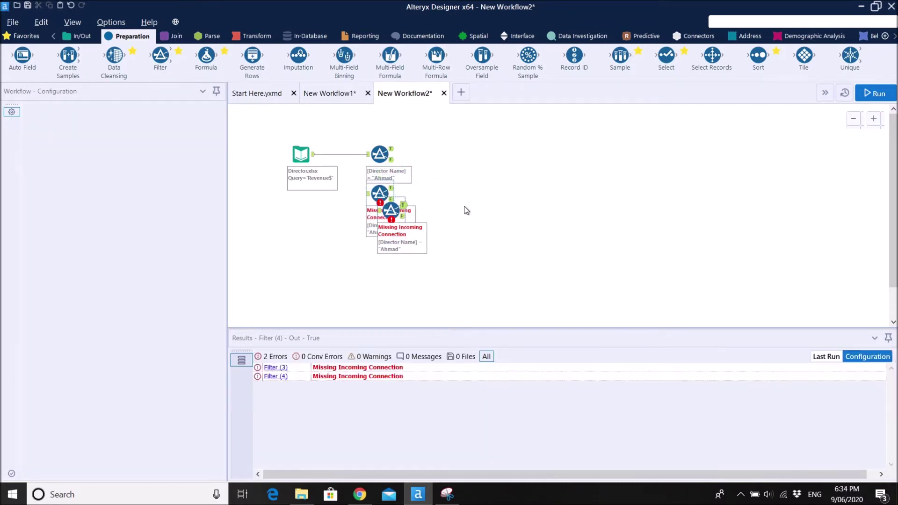
drag(397, 213, 385, 252)
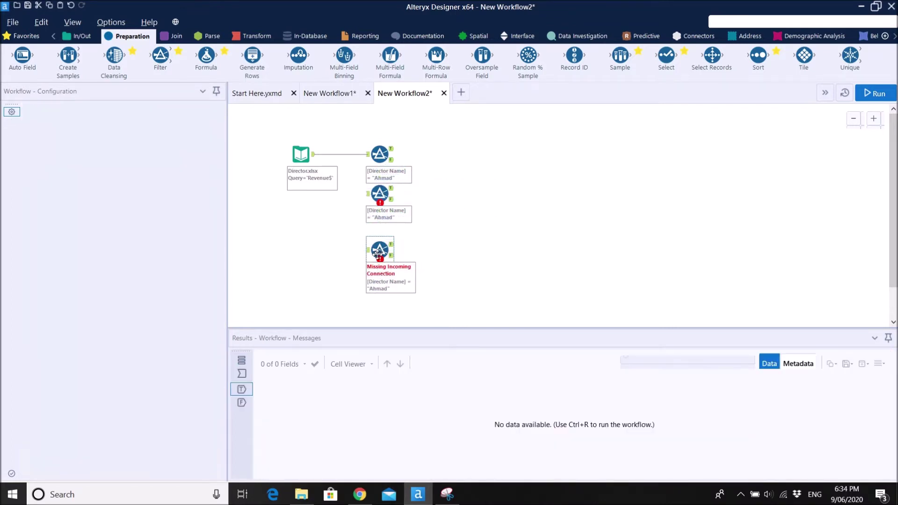
Step: Connect the Director.xlsx input to the middle filter and set its comparison value to the second director's name
drag(313, 159, 378, 193)
click(379, 192)
click(209, 147)
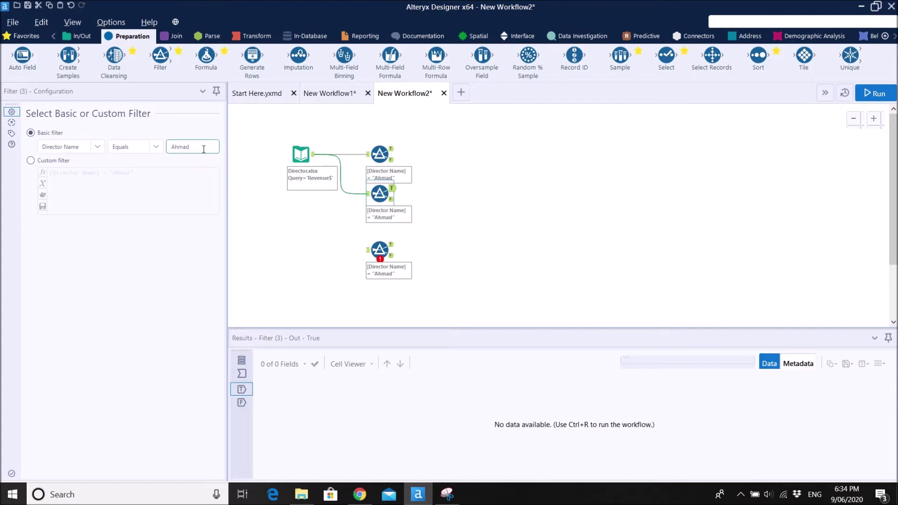
double_click(203, 146)
text(Darren)
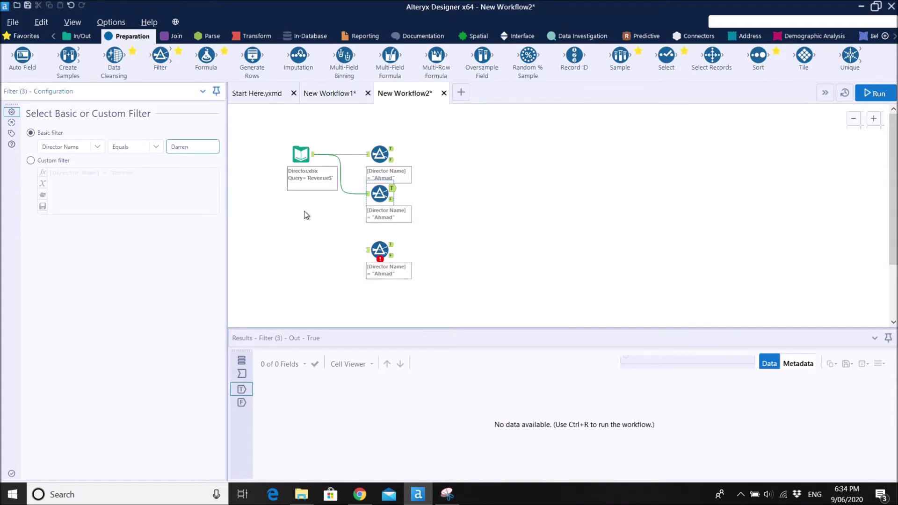
Step: Connect the Director.xlsx input to the lowest filter and set its comparison value to the third director's name
click(380, 249)
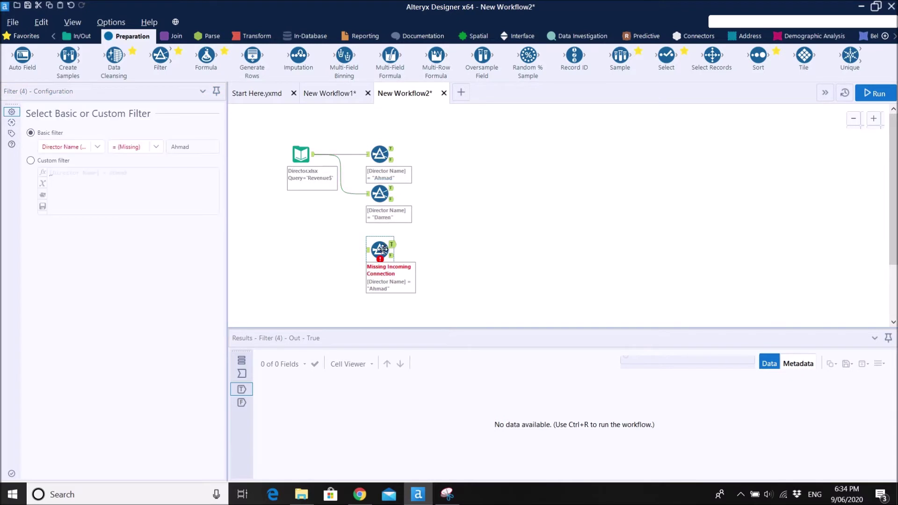
click(301, 154)
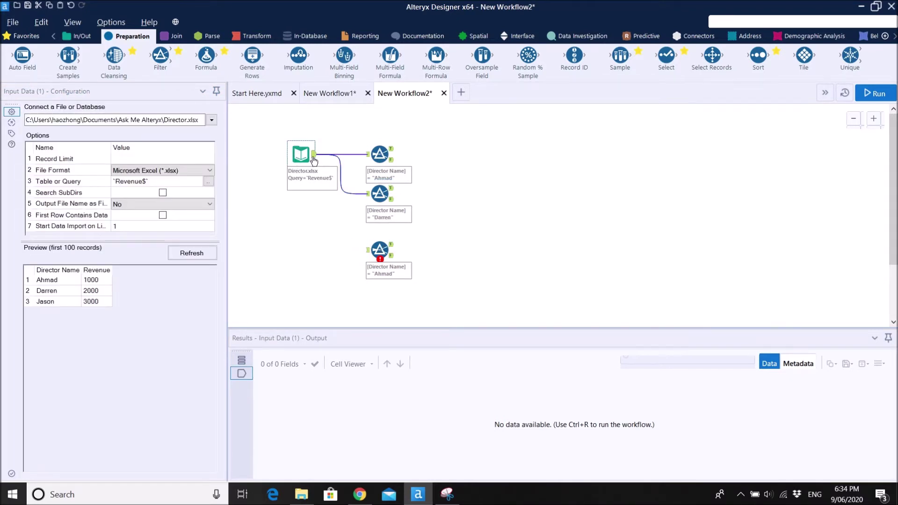
drag(314, 159, 370, 250)
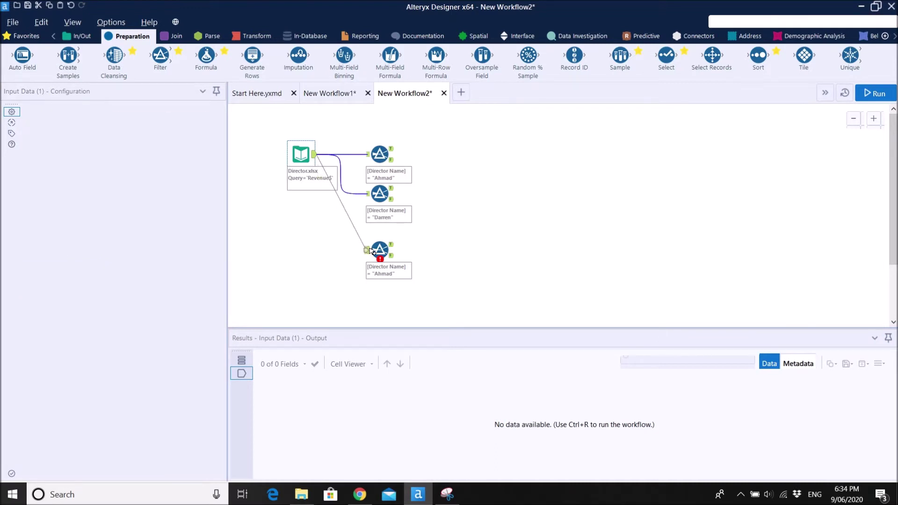
click(384, 248)
click(301, 156)
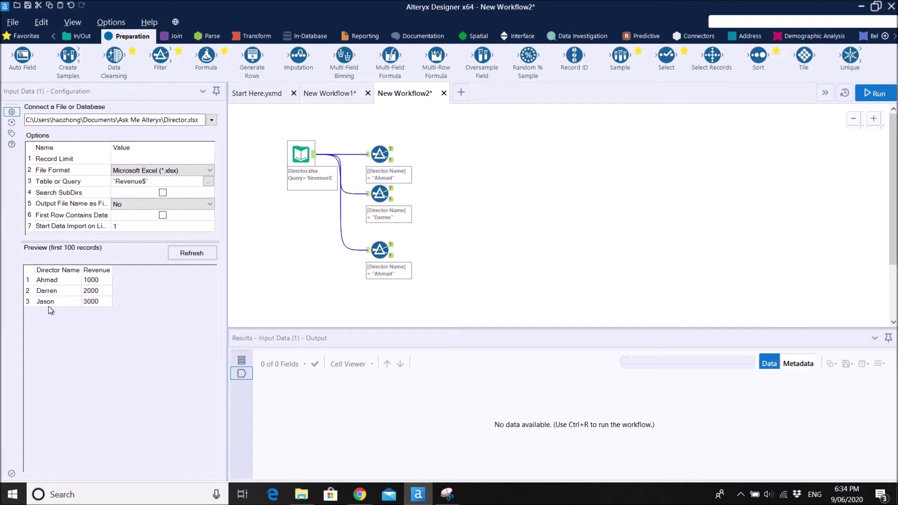
click(380, 250)
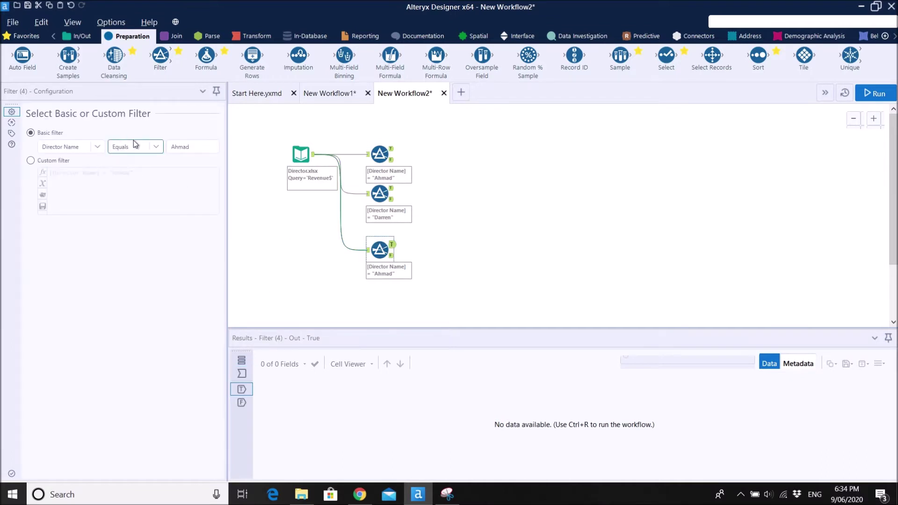
click(200, 146)
text(Jason)
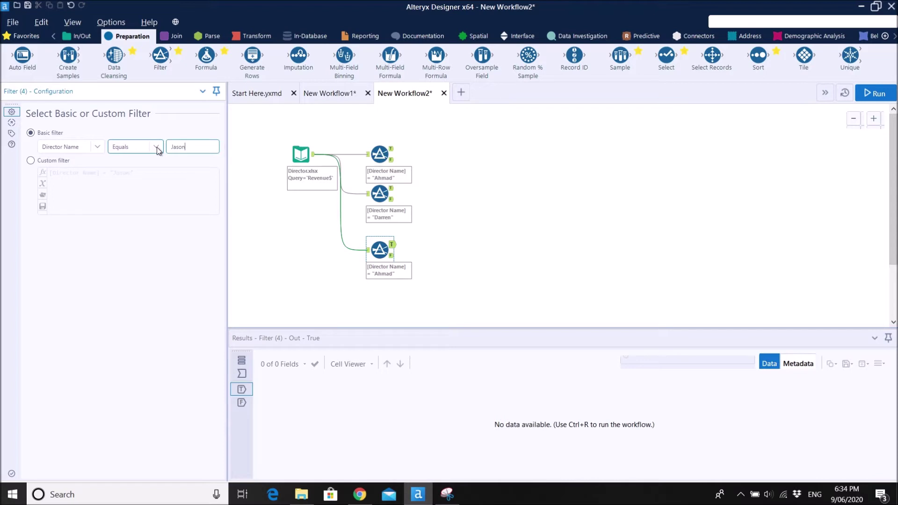
click(459, 218)
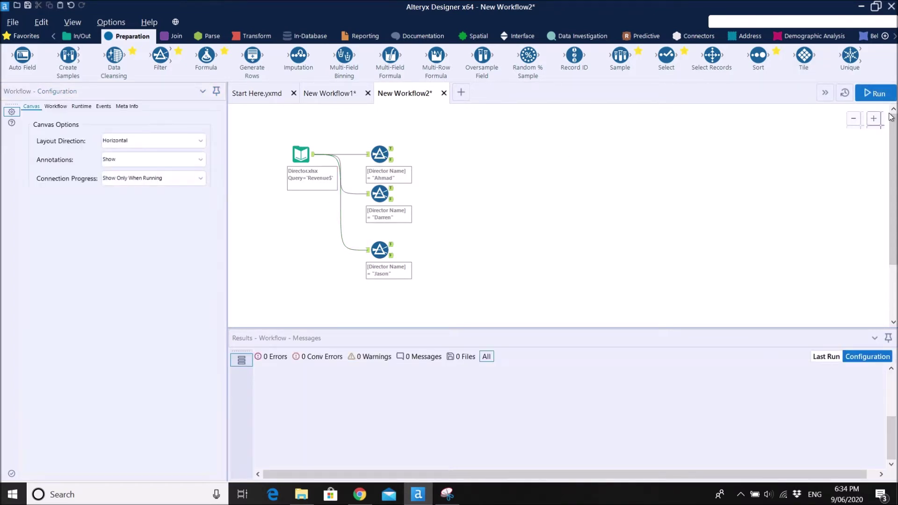
Step: Run the workflow and inspect the first filter's True and False outputs and the True outputs of the other two filters
click(875, 94)
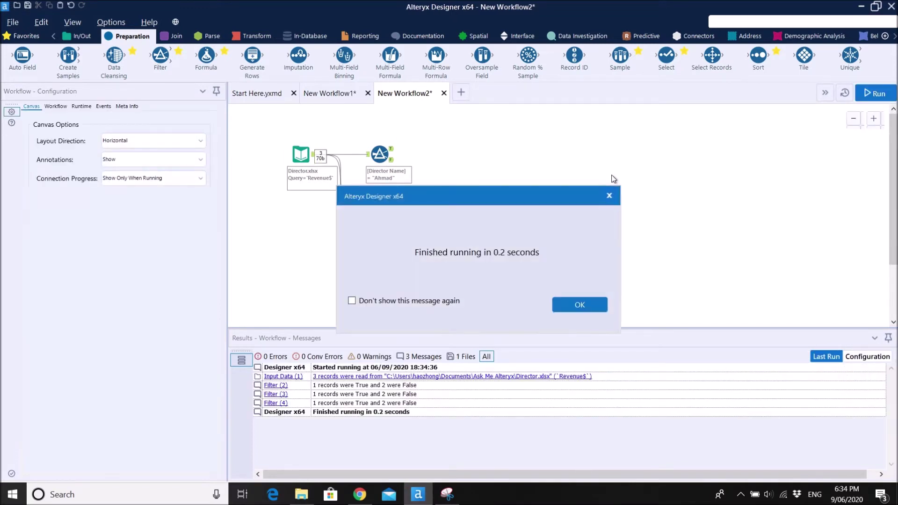
click(583, 300)
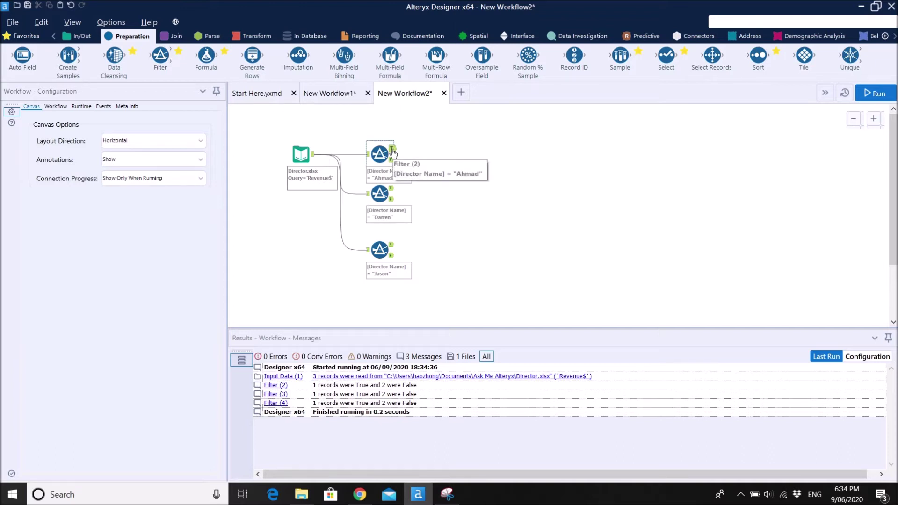
click(392, 149)
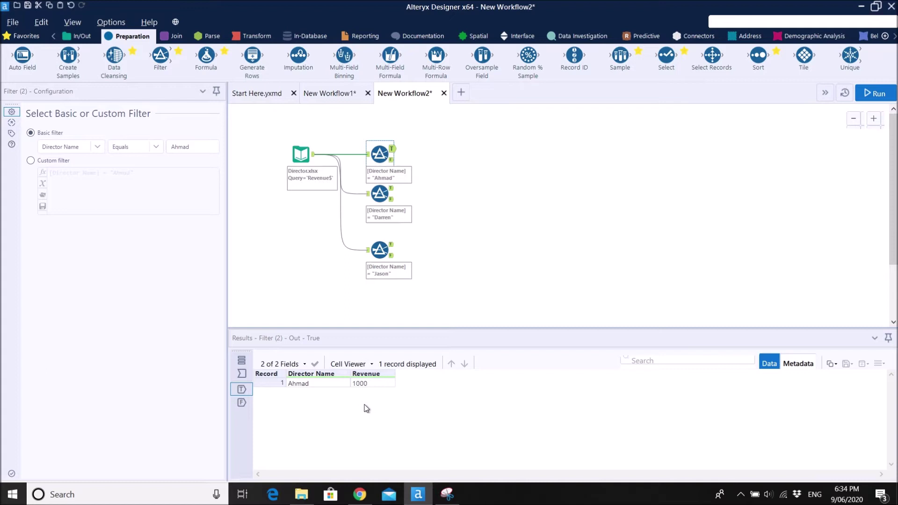
click(392, 160)
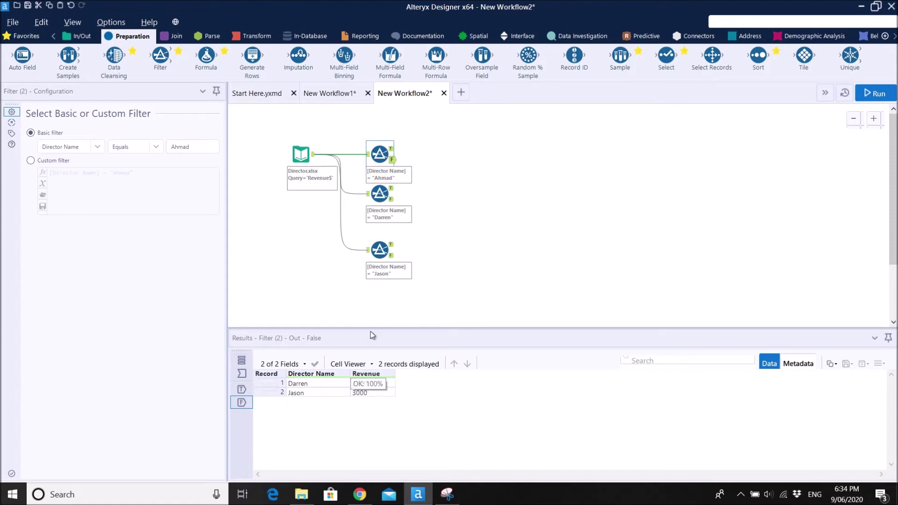
click(385, 193)
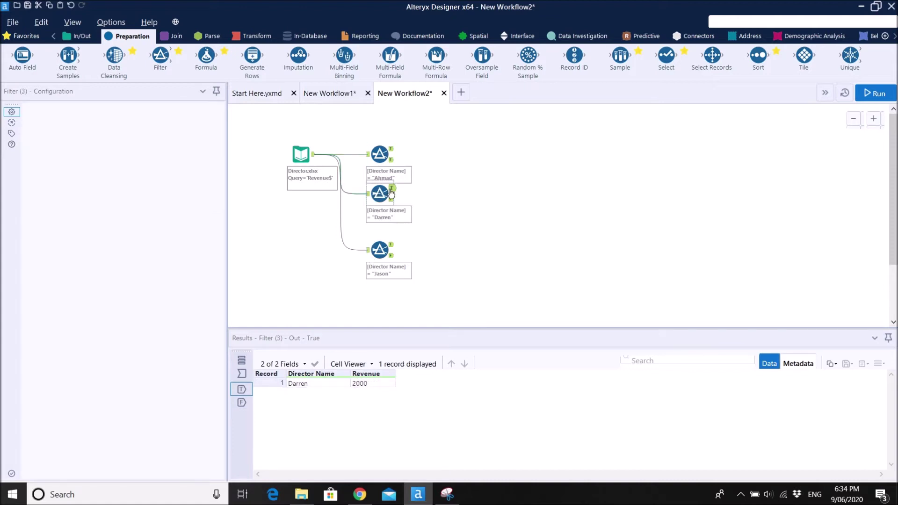
click(392, 245)
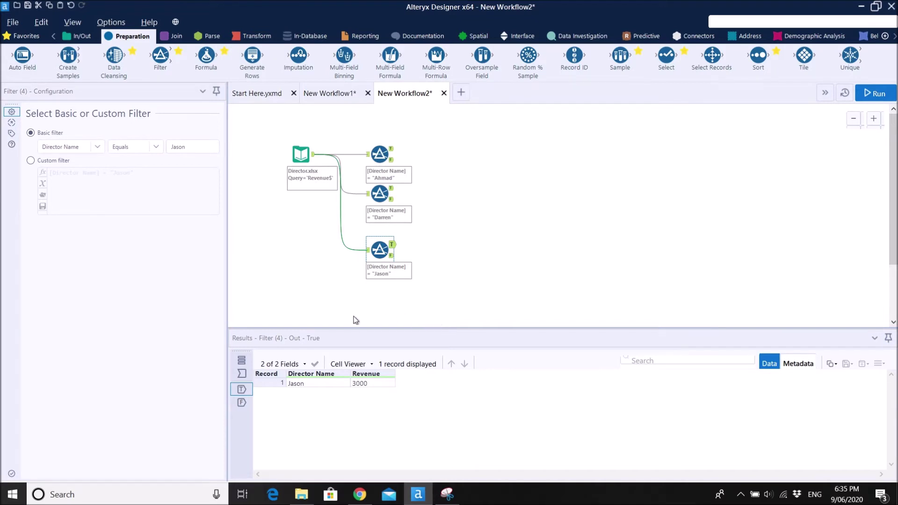
Step: Add an Output Data tool to the first filter's True output, writing a Microsoft Excel 1997-2003 file named after the second director with sheet Revenue
click(77, 41)
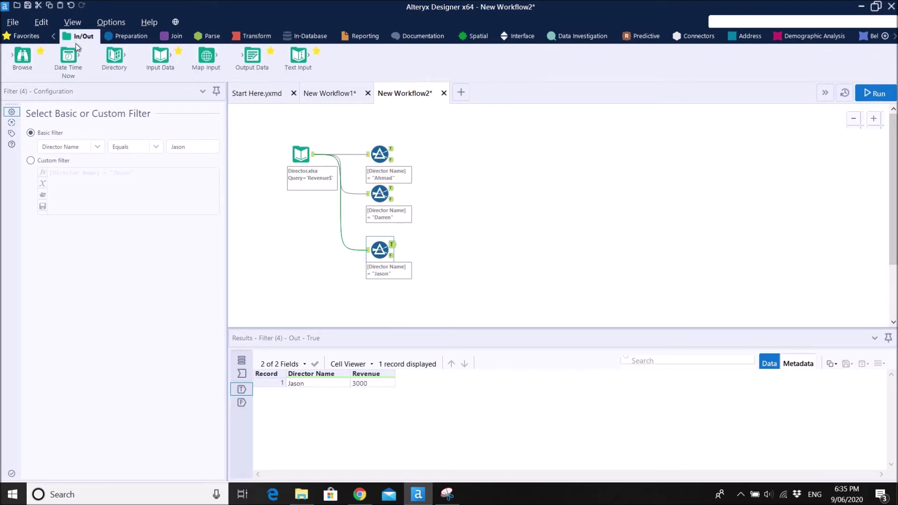
drag(251, 58, 504, 149)
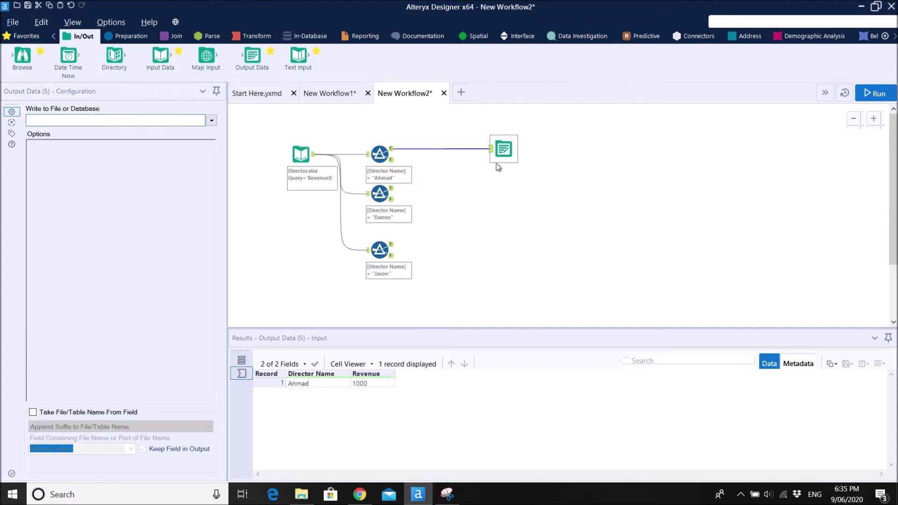
click(211, 120)
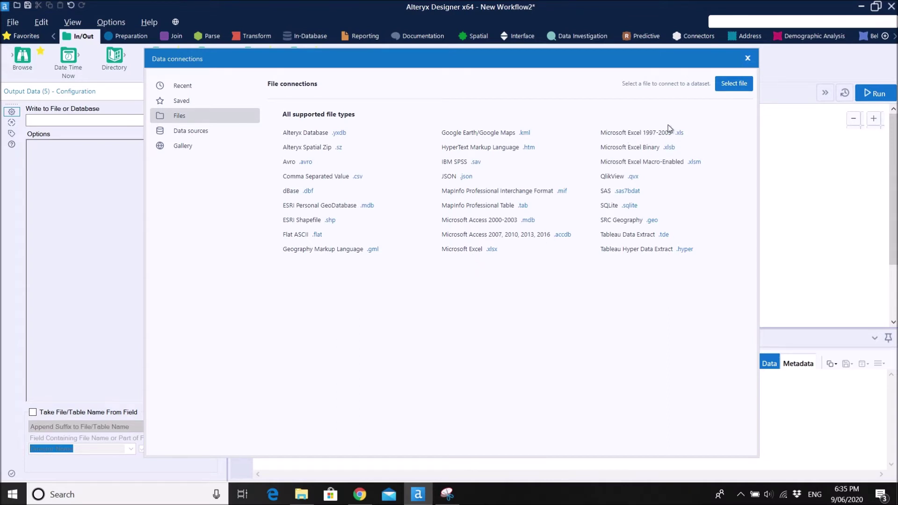
click(634, 133)
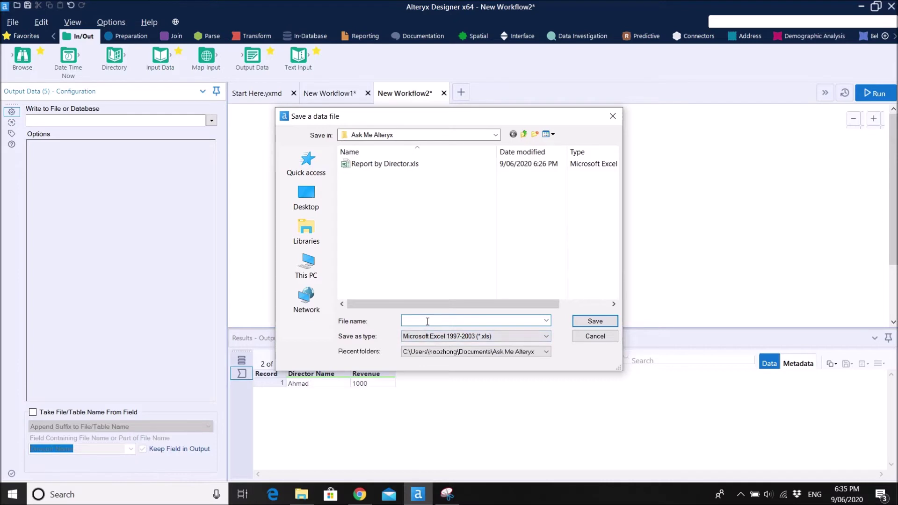
text(Darren)
click(595, 321)
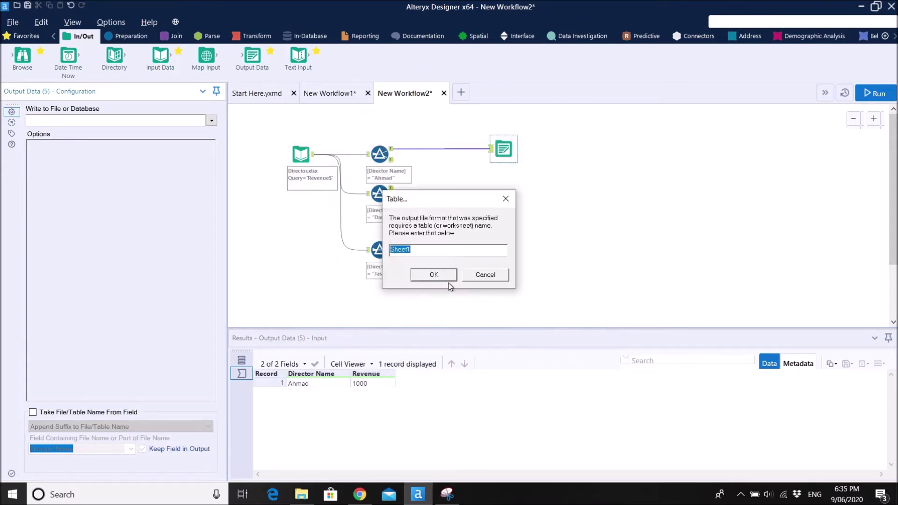
drag(444, 204, 580, 206)
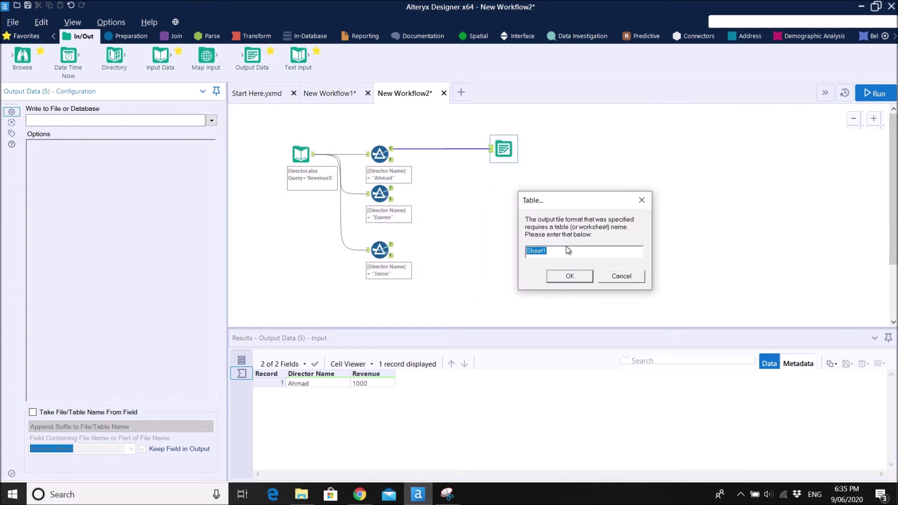
text(Revenue)
click(576, 280)
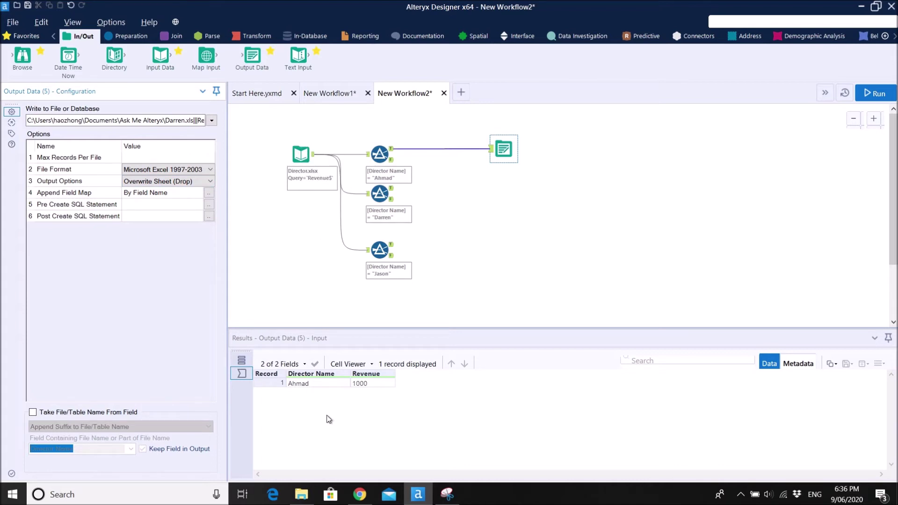
Step: Check the files in the Ask Me Alteryx folder and the file and sheet part of the Output Data path
click(302, 494)
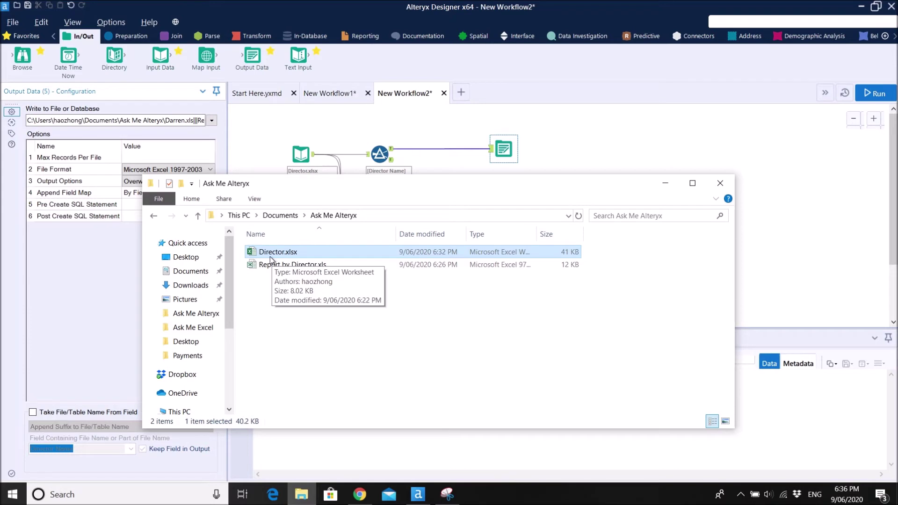
click(665, 183)
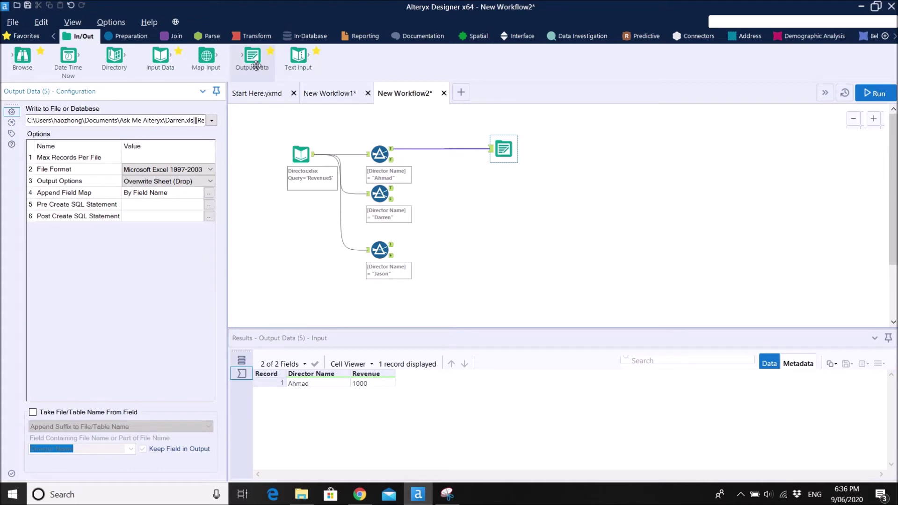
click(507, 149)
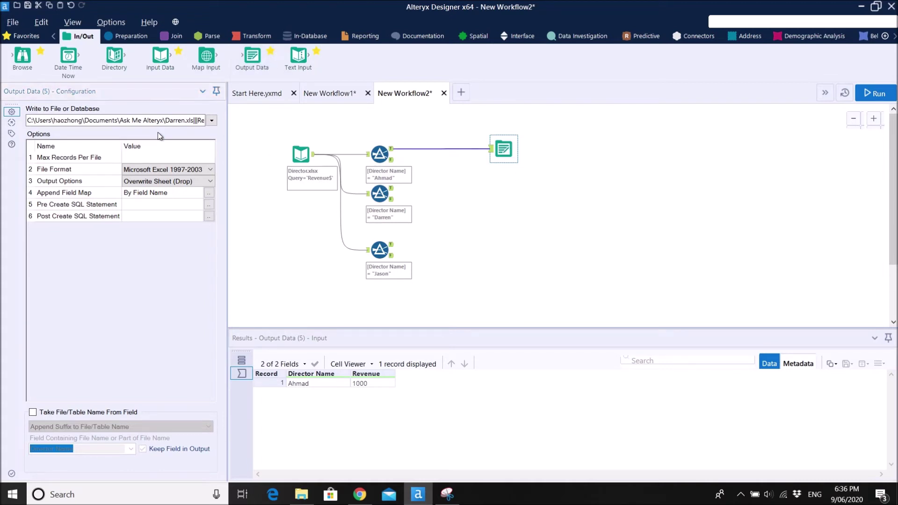
drag(164, 121, 222, 125)
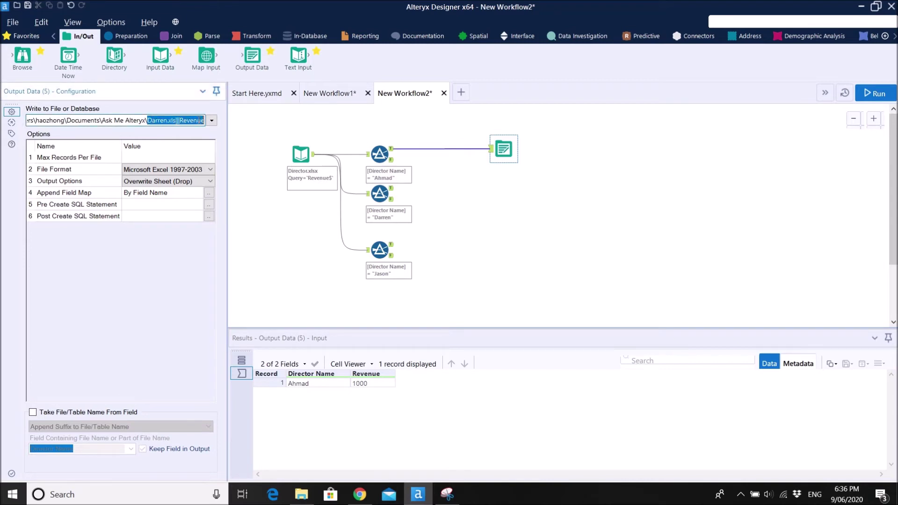
click(526, 194)
Step: Make two copies of the Output Data tool and connect the middle filter's True output to one of them, aligned beneath the original
click(505, 150)
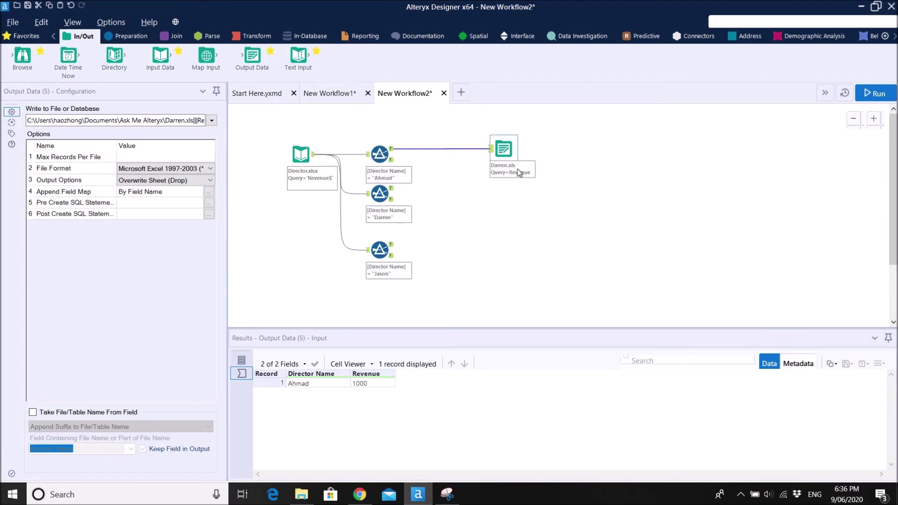
key(ctrl+c)
key(ctrl+v)
key(ctrl+v)
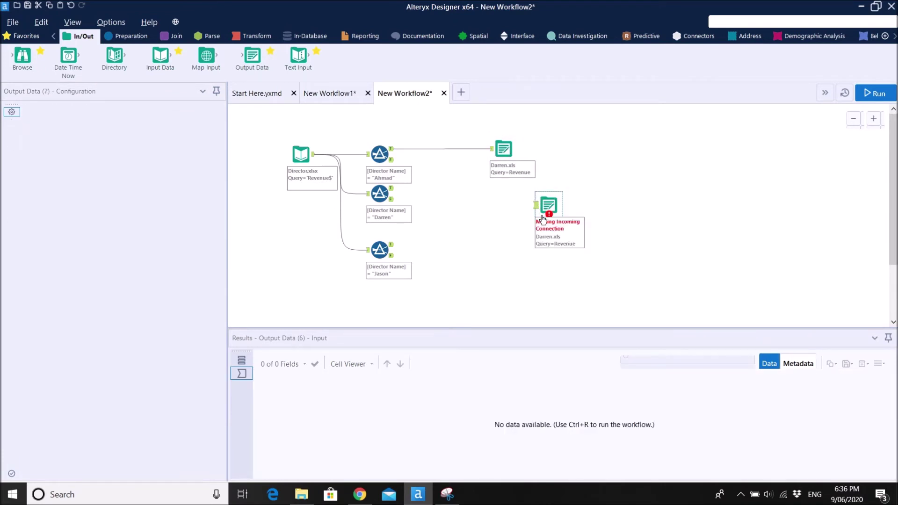
drag(538, 214, 497, 203)
drag(392, 188, 491, 193)
Step: Change the file name in the uppermost Output Data path to the first director's name, keeping the .xls extension and Revenue sheet
click(501, 152)
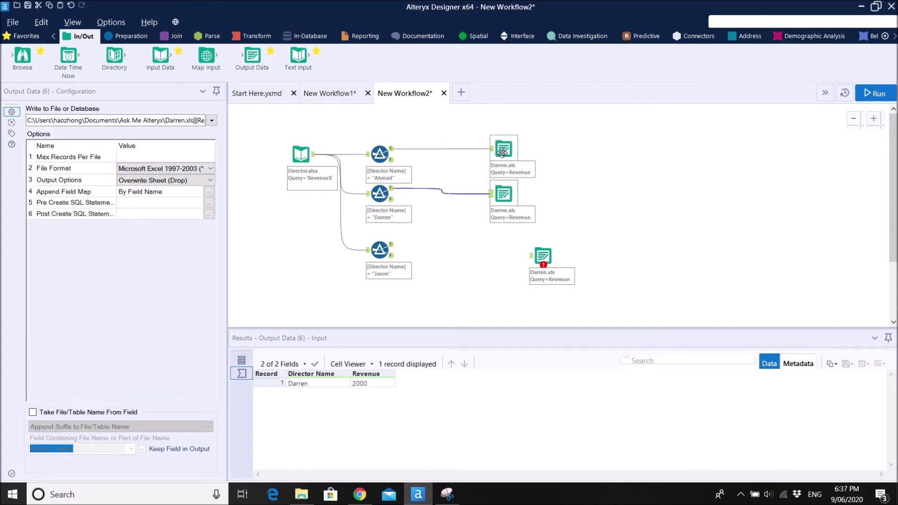
click(185, 120)
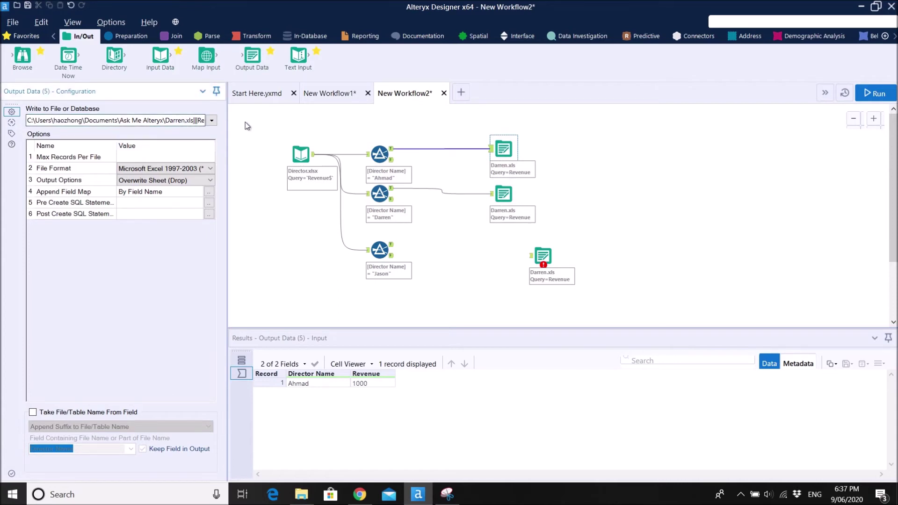
key(BackSpace)
key(BackSpace)
key(BackSpace)
key(BackSpace)
key(BackSpace)
key(BackSpace)
text(Ahmad)
click(498, 201)
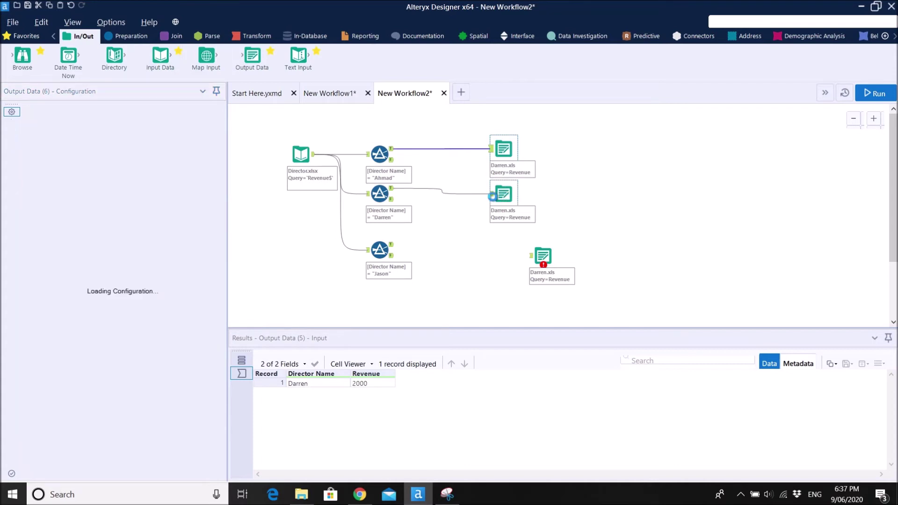
click(183, 123)
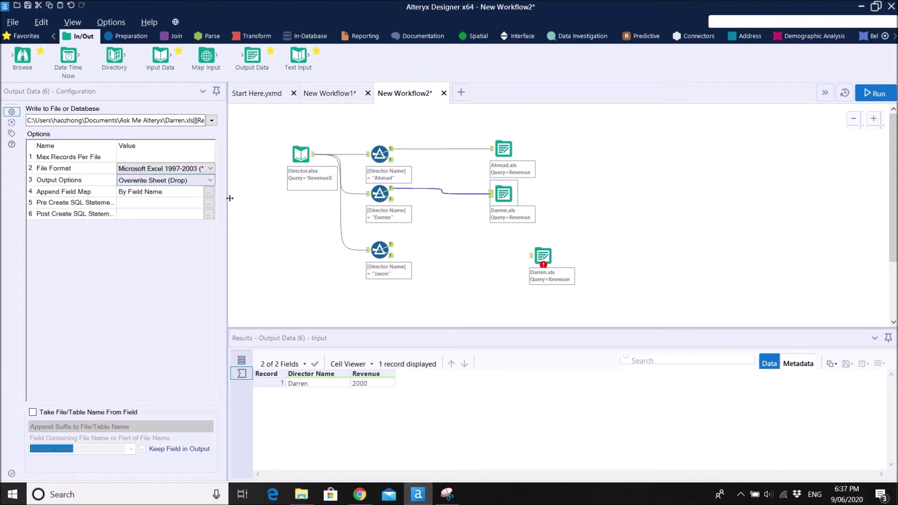
Step: Line up the remaining Output Data copy beneath the others and connect the lowest filter's True output to it
drag(542, 258, 508, 258)
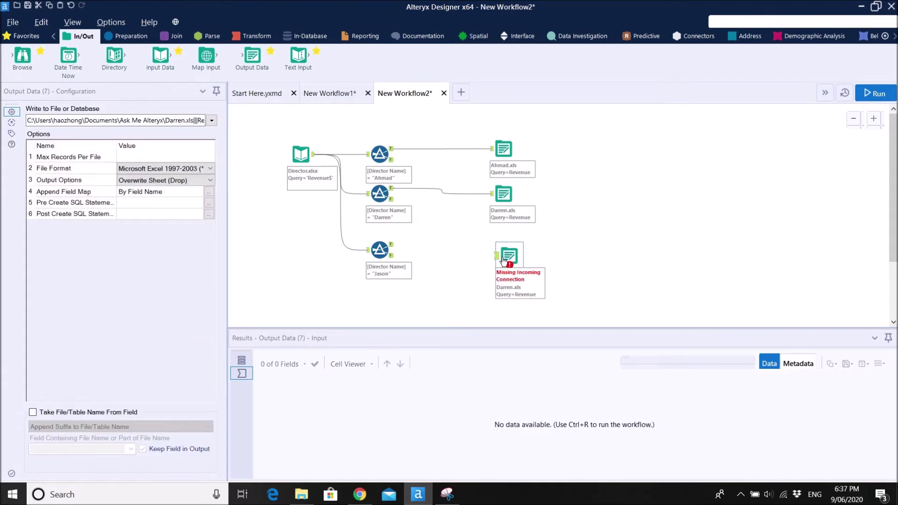
drag(396, 245, 498, 256)
key(ctrl+r)
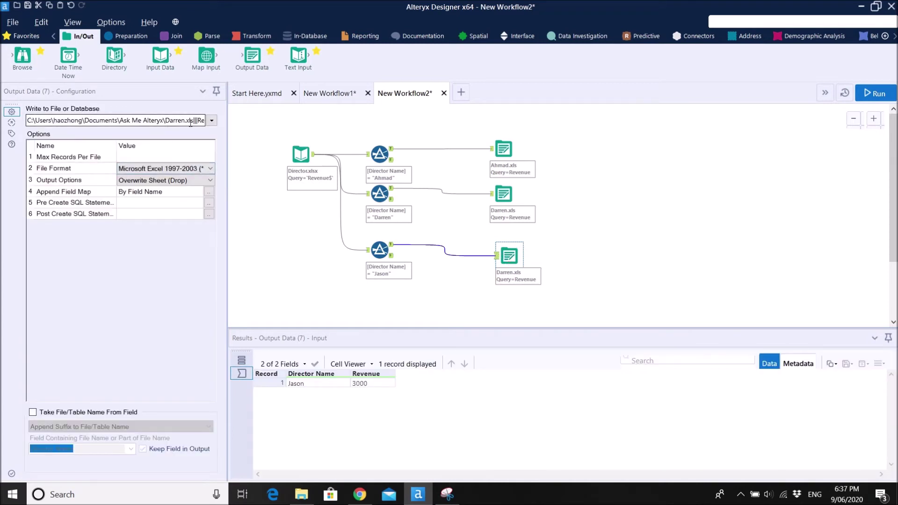
Step: Change the file name in the lowest Output Data path to the third director's name
click(185, 121)
key(BackSpace)
key(BackSpace)
key(BackSpace)
key(BackSpace)
key(BackSpace)
key(BackSpace)
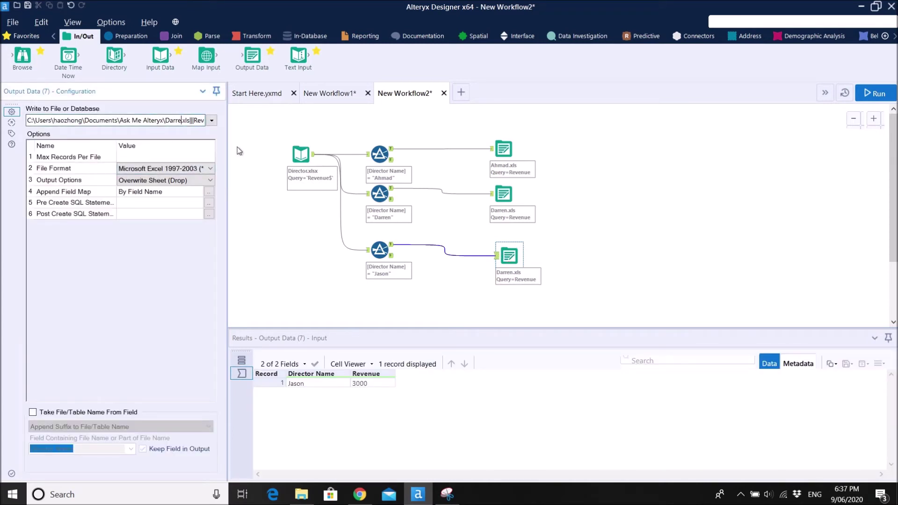
text(Jason)
click(576, 196)
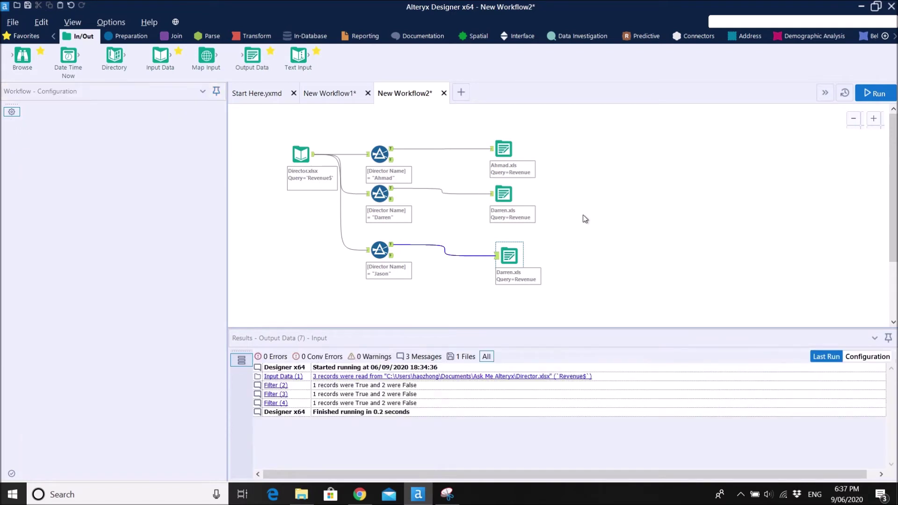
Step: Run the workflow and check the written files in the Ask Me Alteryx folder, sorting them by date modified
click(865, 94)
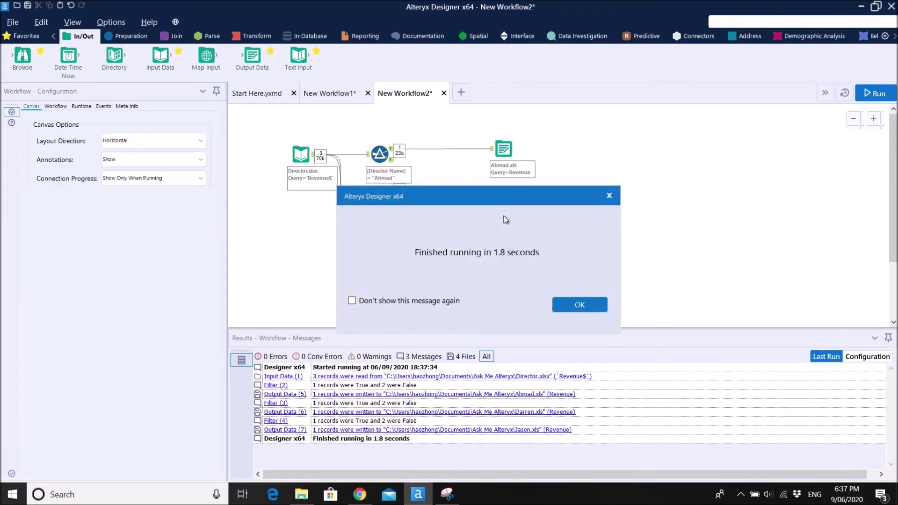
click(573, 301)
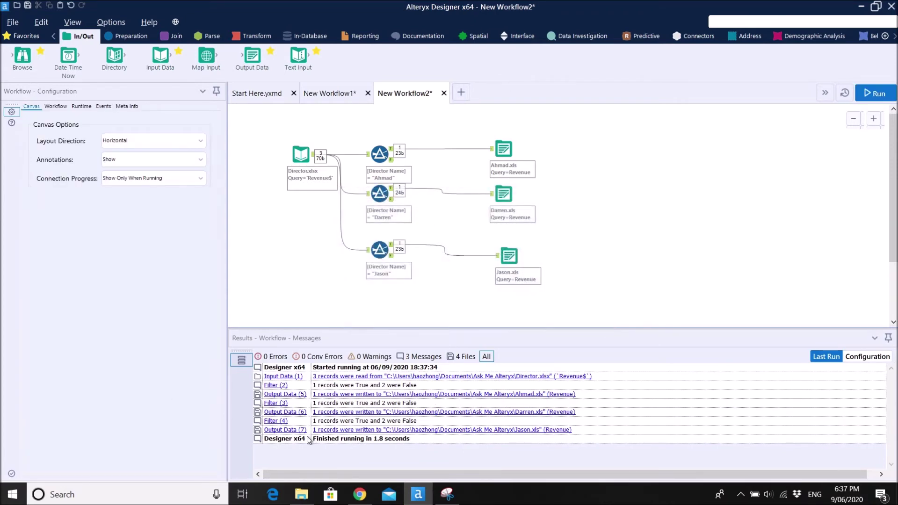
click(301, 494)
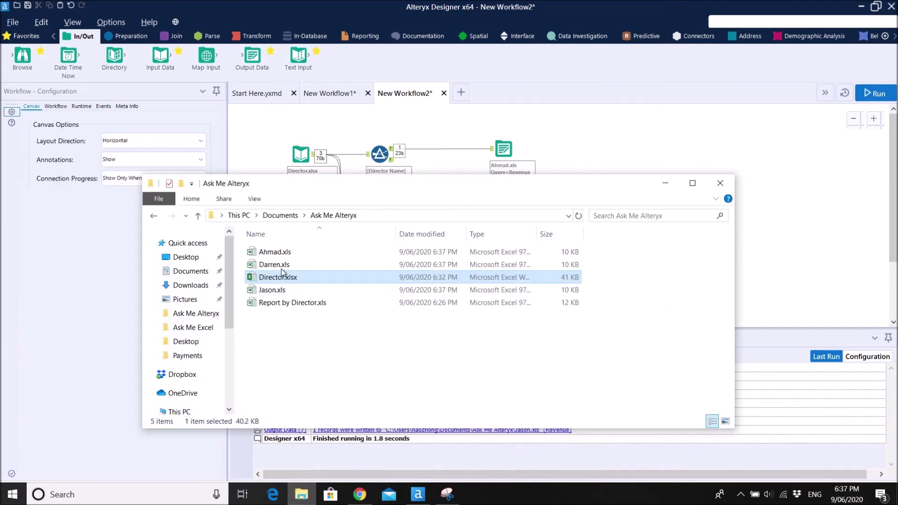
click(278, 254)
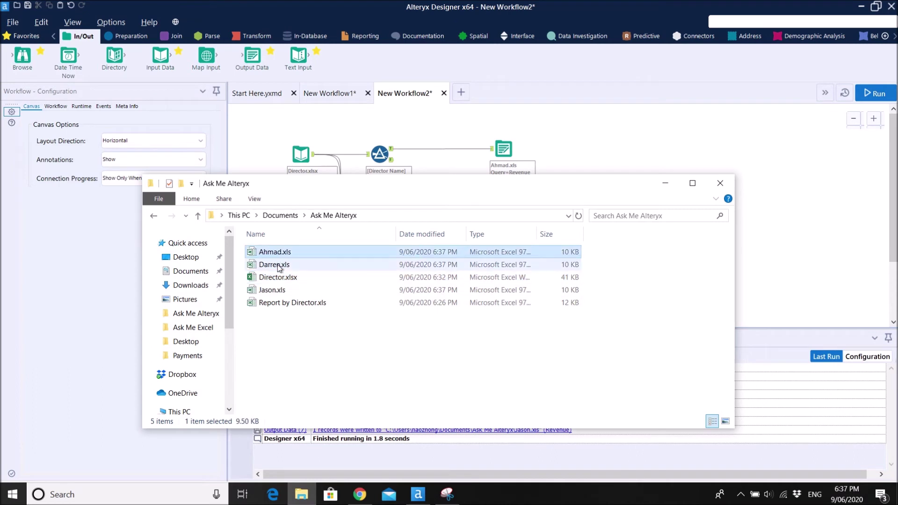
click(274, 265)
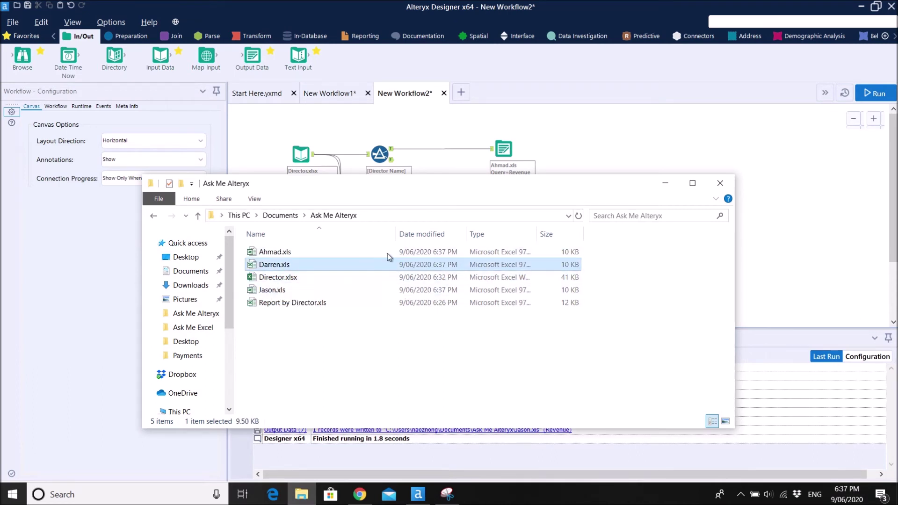
click(428, 234)
Step: Open the first director's .xls file in Excel and autofit column A to the Director Name heading
click(283, 256)
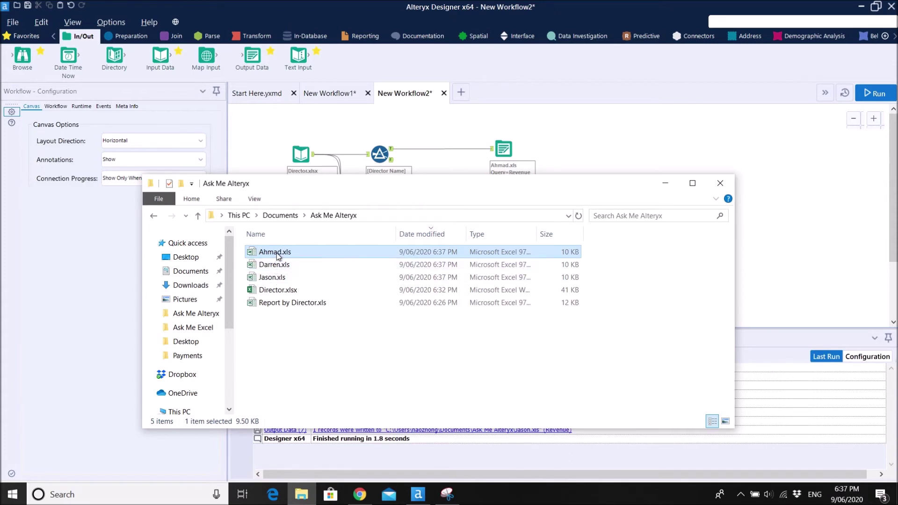
double_click(276, 252)
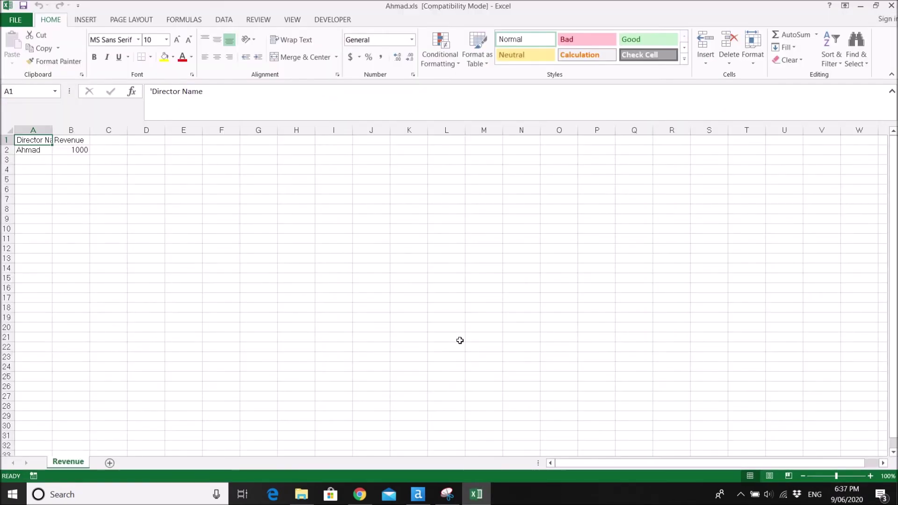
double_click(52, 130)
click(161, 397)
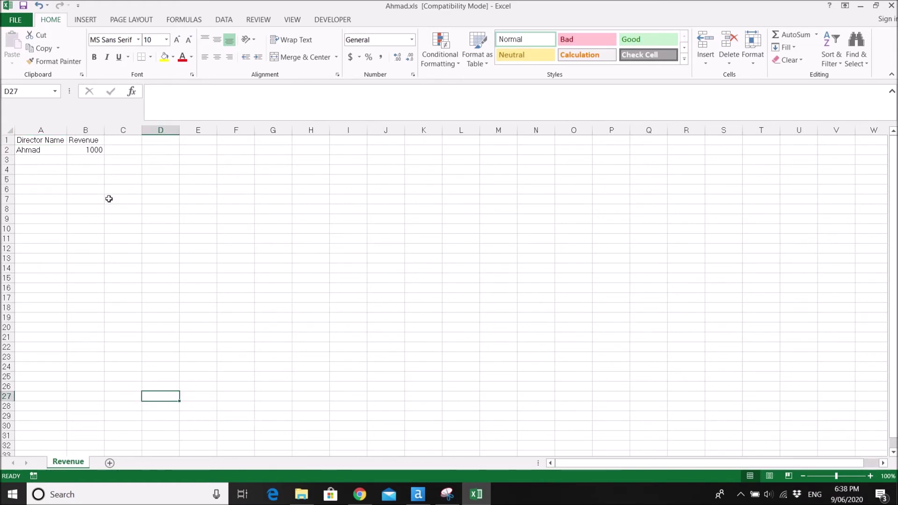
Step: Create a PivotTable from Revenue!A1:B2 on a new worksheet named Pivot, placed after the Revenue sheet
drag(80, 150, 53, 149)
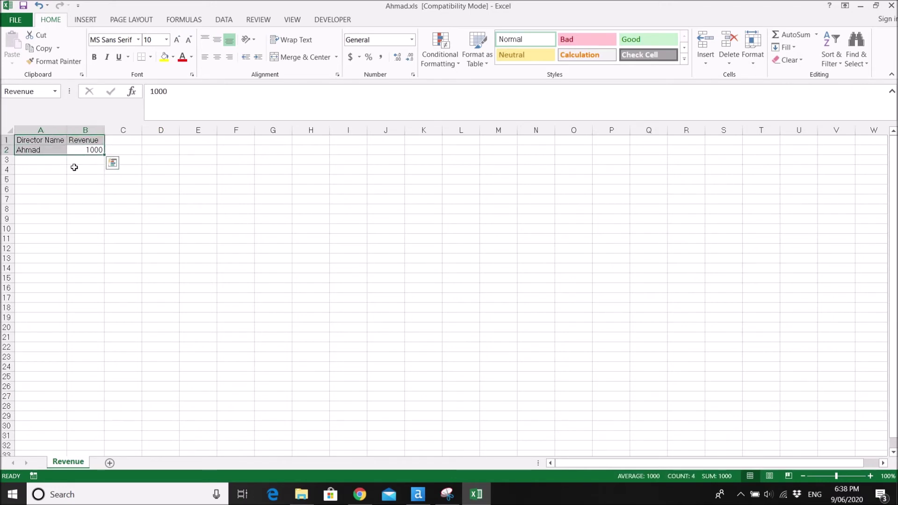
click(84, 22)
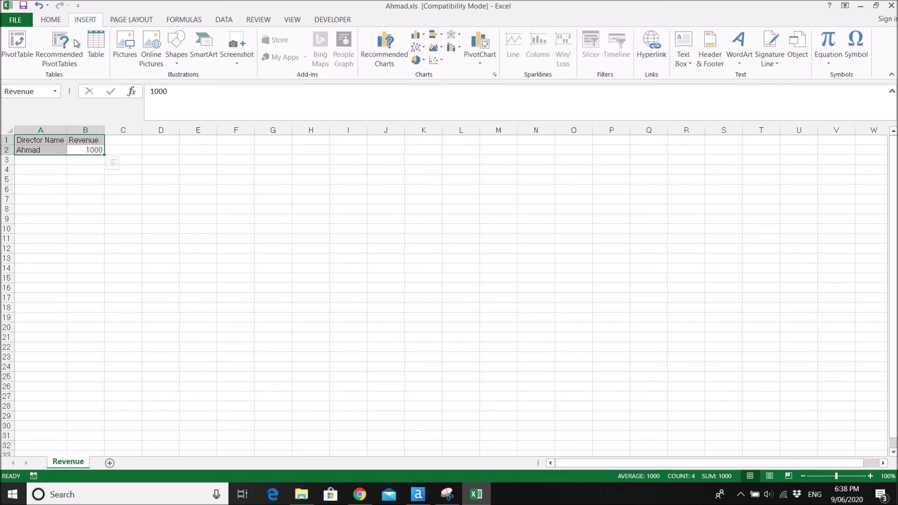
click(19, 55)
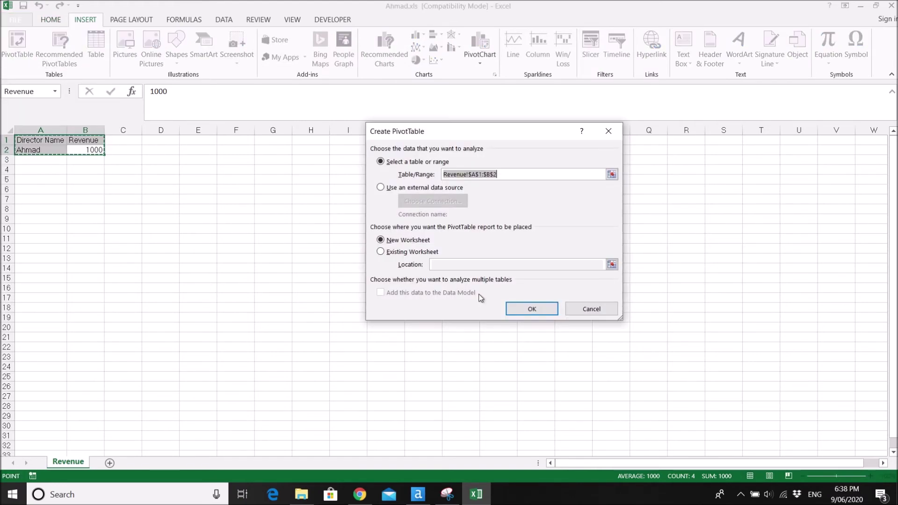
click(521, 311)
drag(67, 470, 135, 460)
text(Pivot)
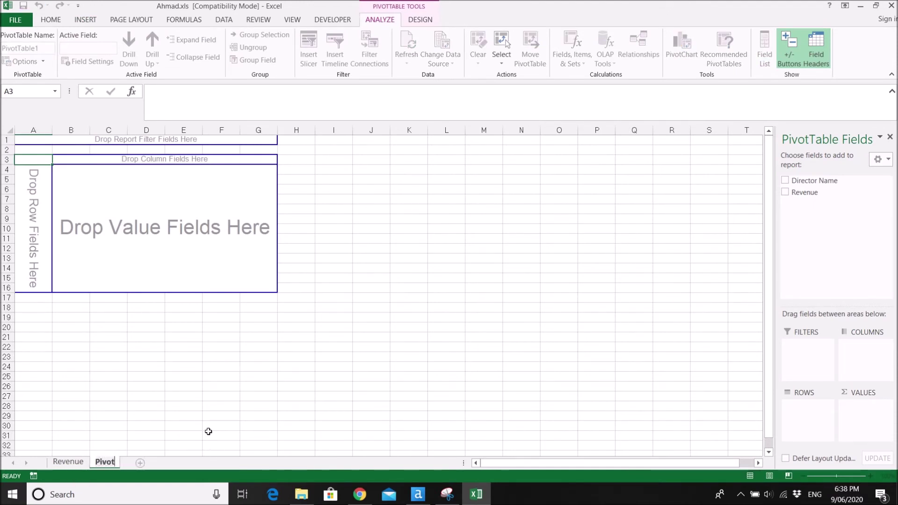
click(219, 405)
Step: Lay out the PivotTable with Director Name in the rows and Revenue summed in the values
click(131, 230)
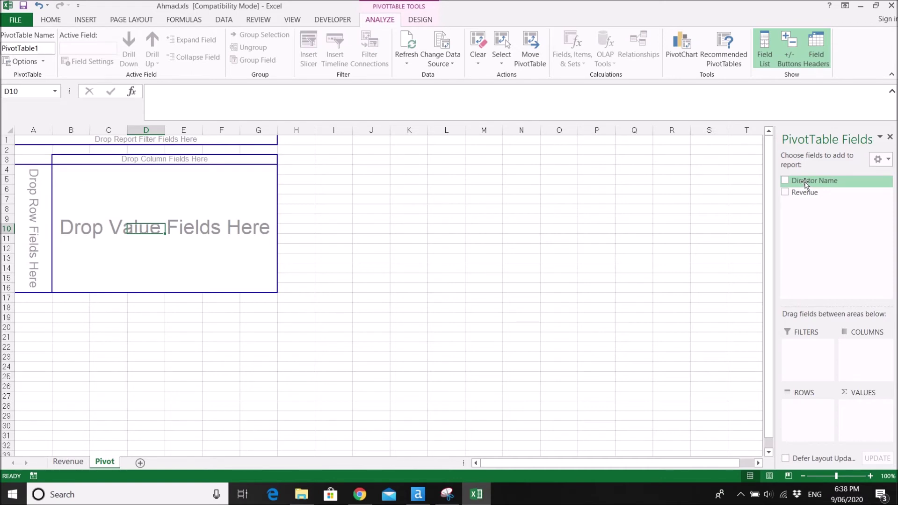
drag(805, 184, 811, 417)
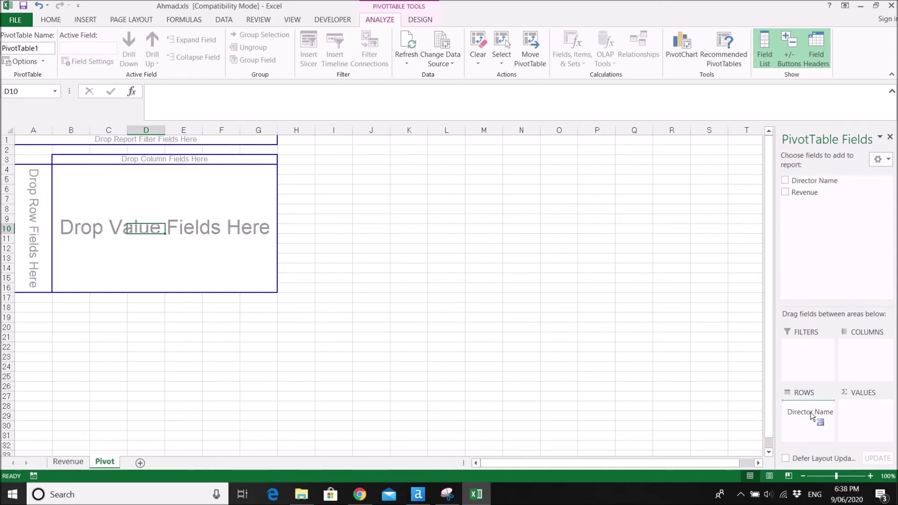
drag(805, 192, 876, 416)
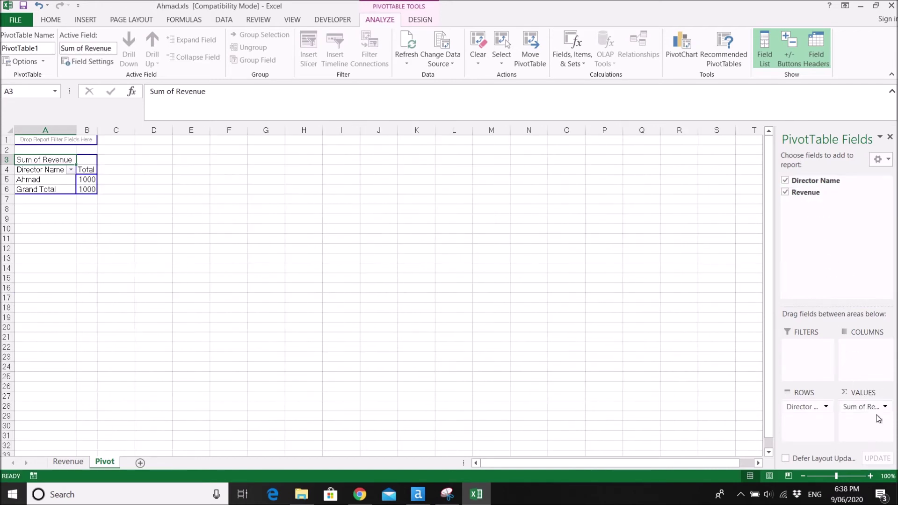
Step: Set the PivotTable options to refresh data when opening the file
click(86, 180)
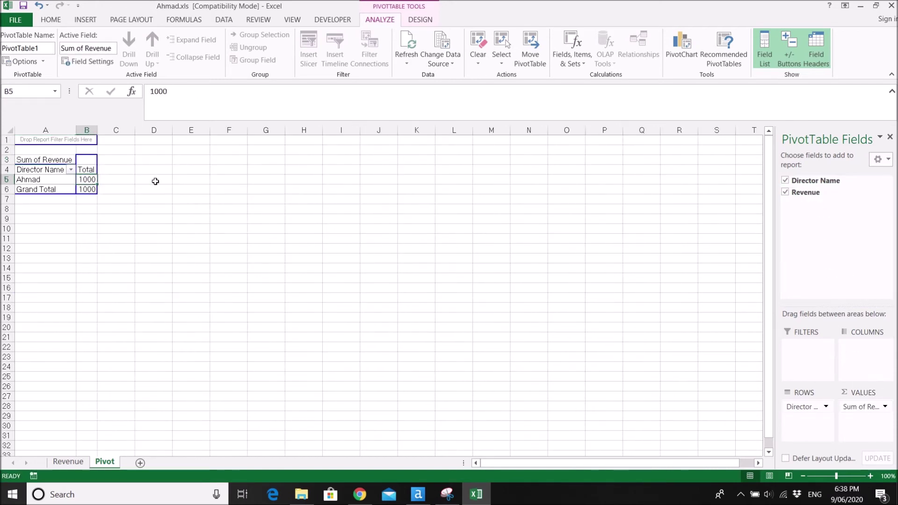
right_click(89, 180)
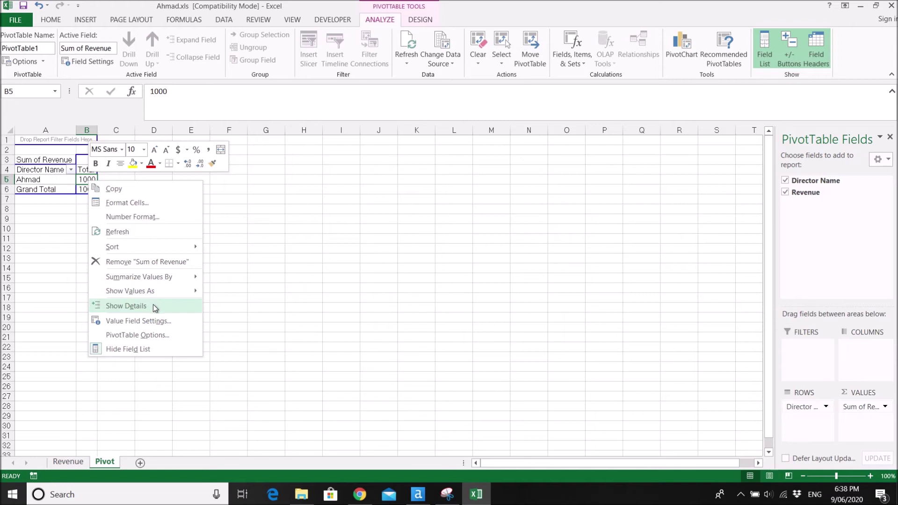
click(152, 335)
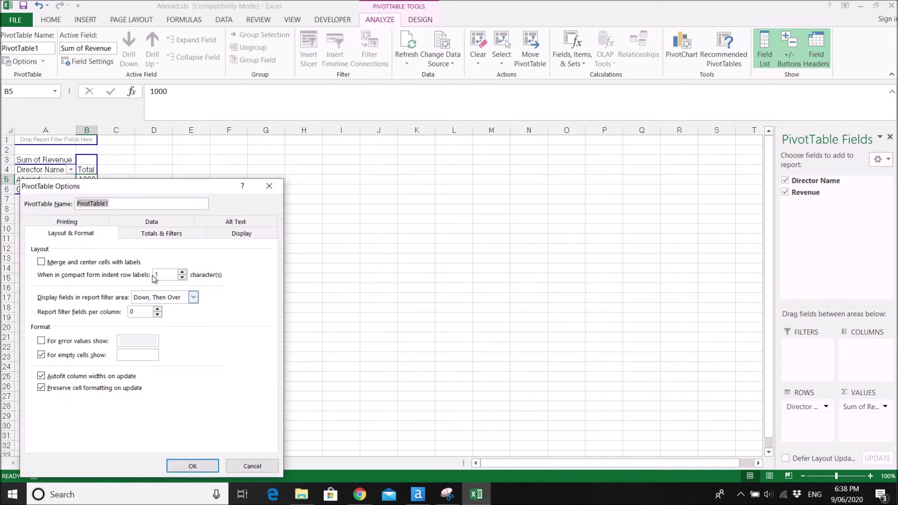
drag(180, 188, 369, 163)
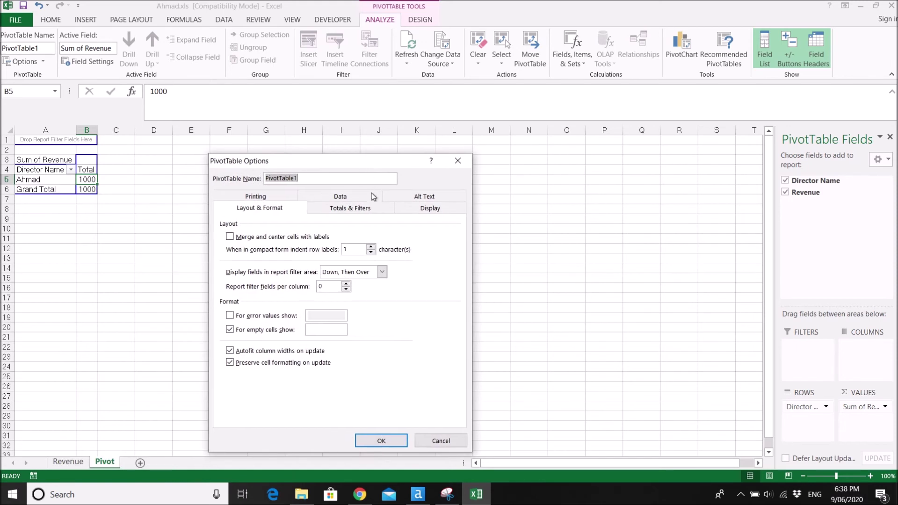
click(339, 199)
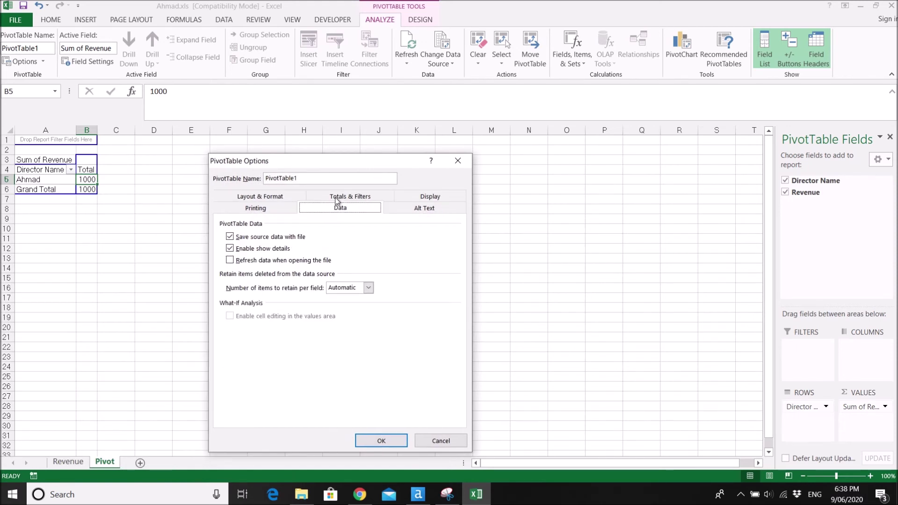
click(229, 261)
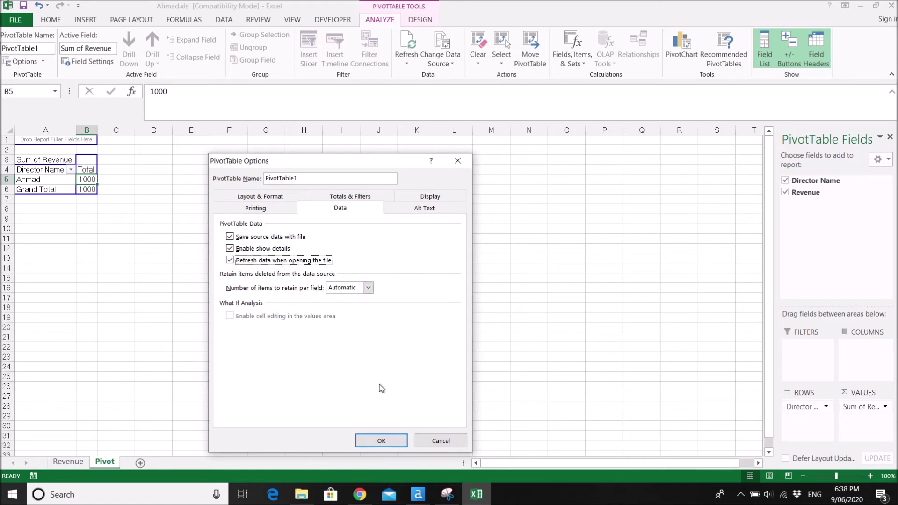
click(382, 441)
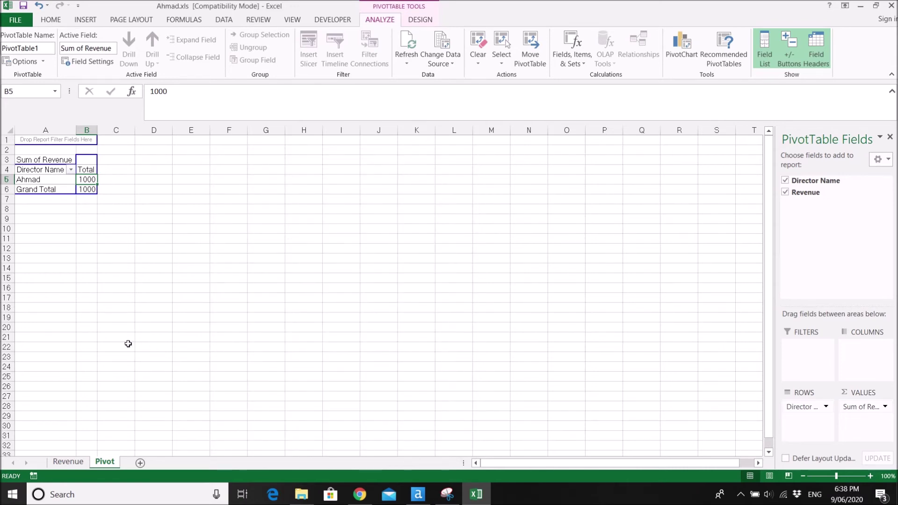
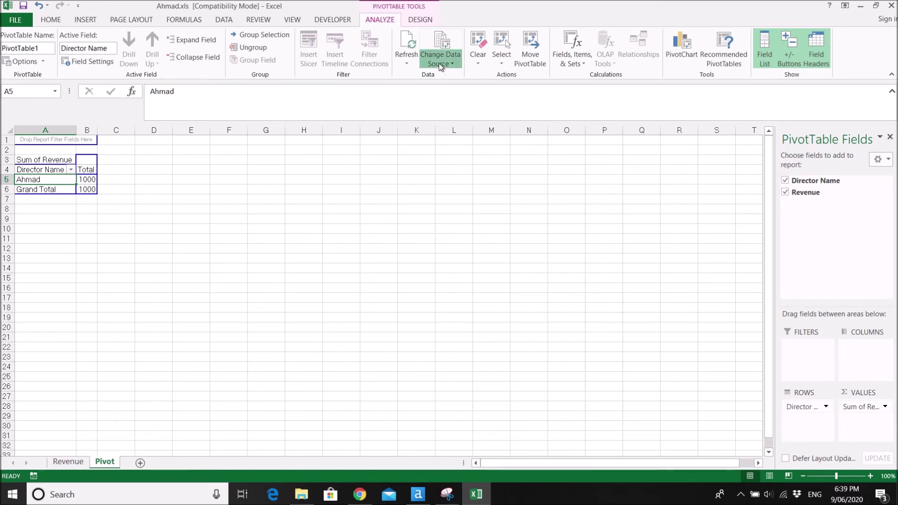
Step: Change the PivotTable's data source to the whole columns Revenue!$A:$B
click(448, 74)
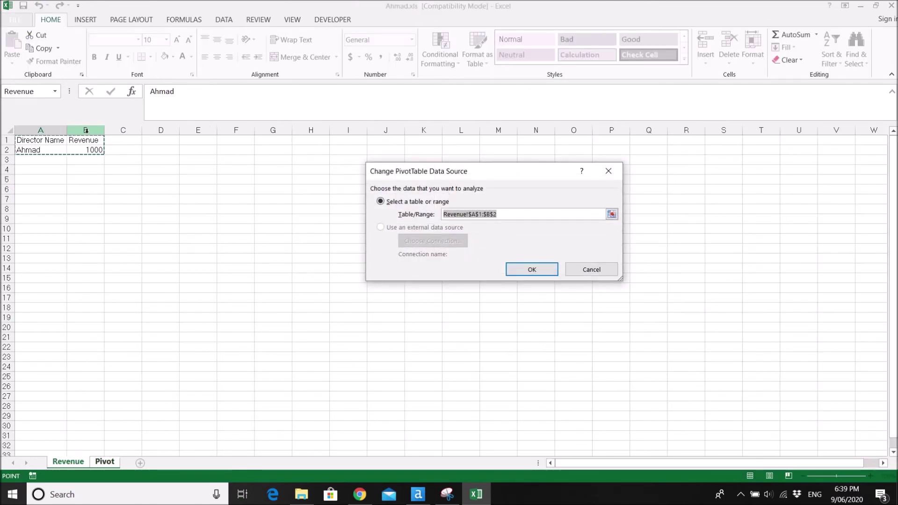
drag(85, 130, 33, 131)
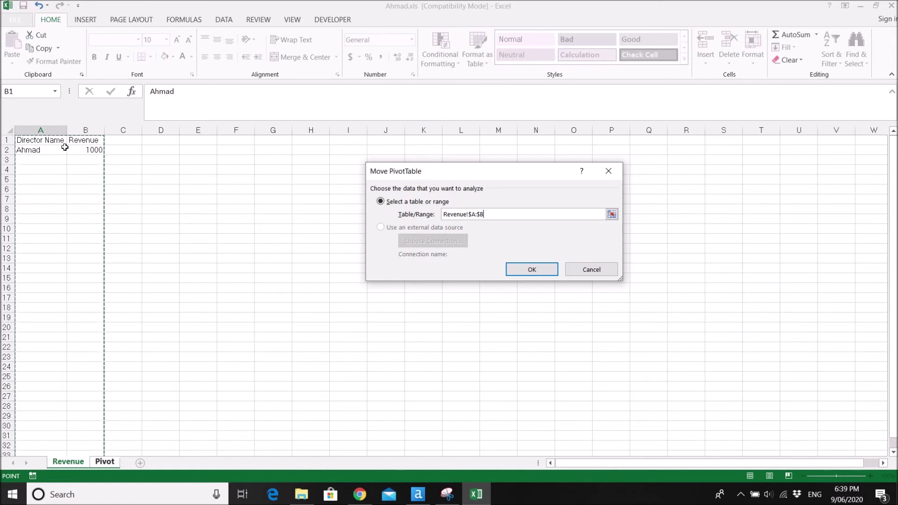
click(527, 272)
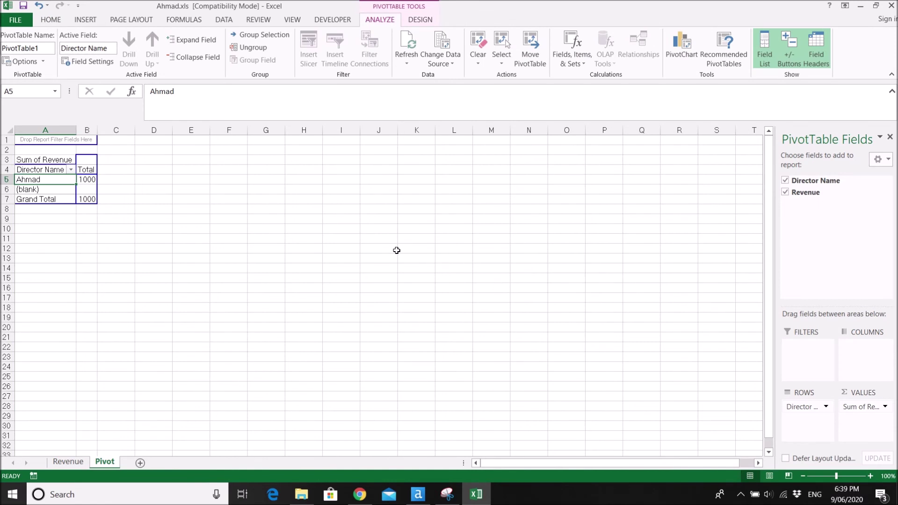
Step: Filter the (blank) item out of the PivotTable's Director Name field
click(71, 170)
click(30, 302)
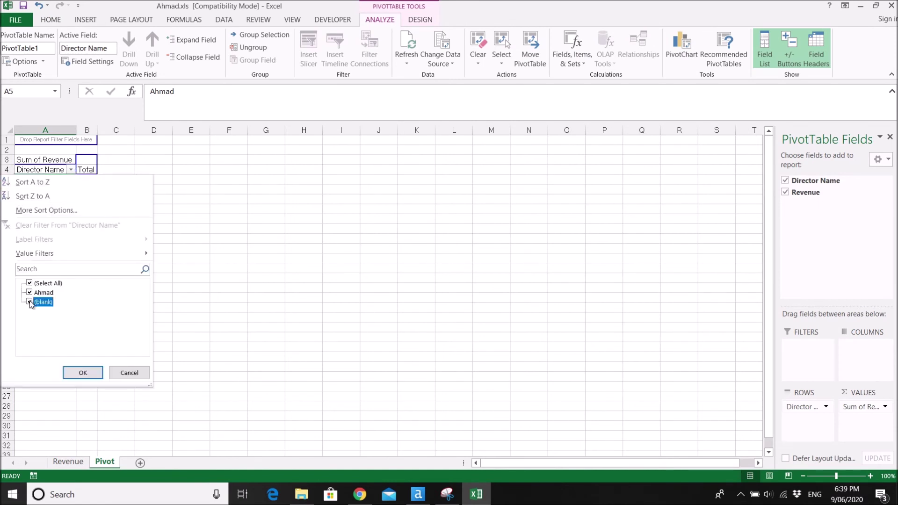
click(82, 373)
click(155, 268)
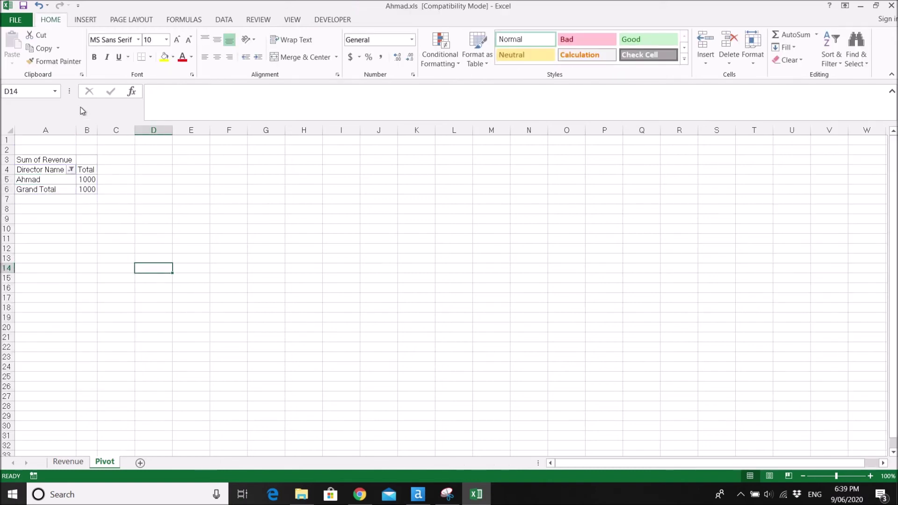
Step: Save the first director's workbook in its current .xls format, look over the Revenue sheet, and close the file
click(23, 6)
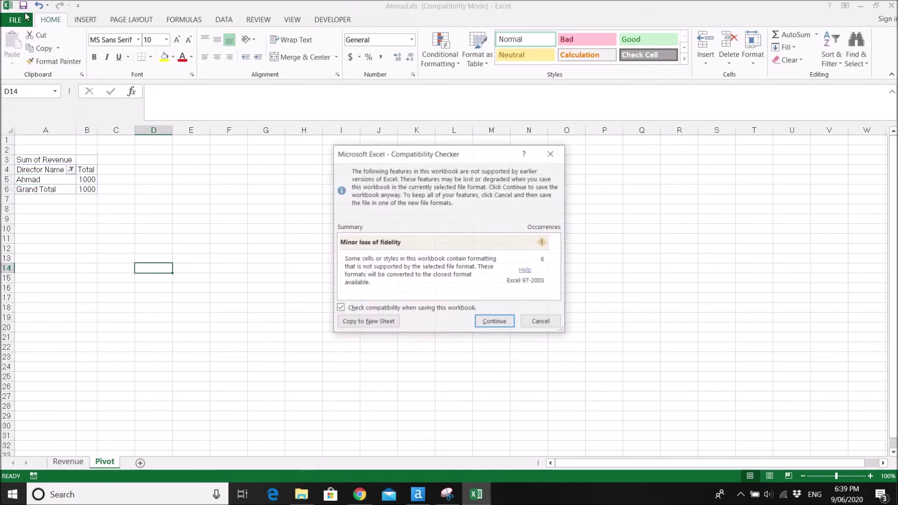
click(488, 325)
click(55, 216)
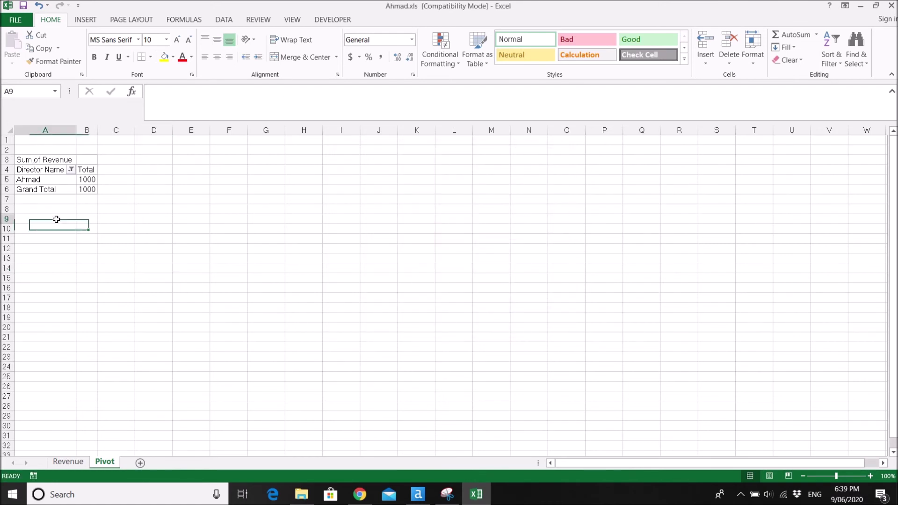
click(67, 462)
click(70, 167)
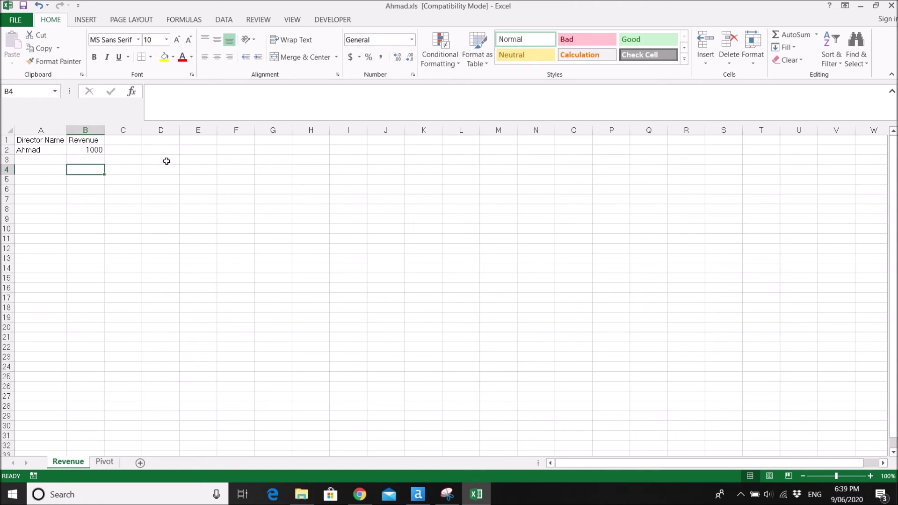
click(220, 171)
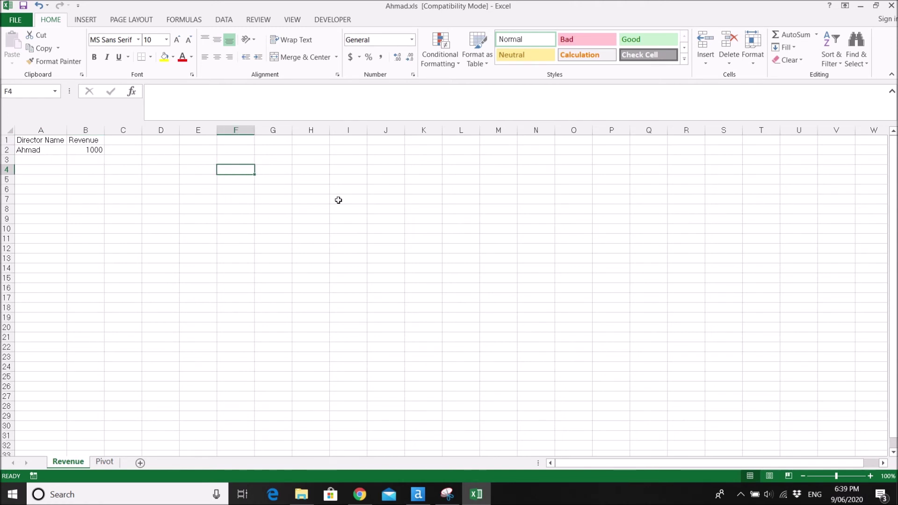
click(891, 6)
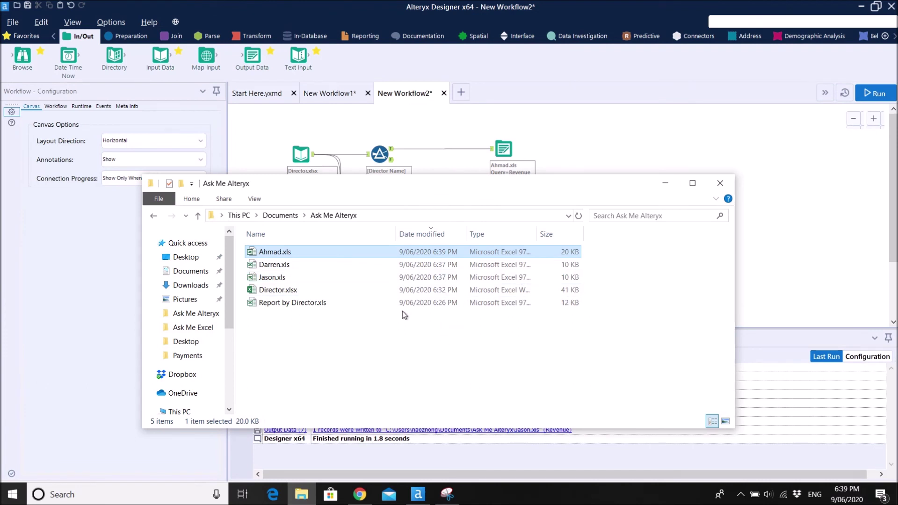
Step: Open Director.xlsx from the Ask Me Alteryx folder
drag(371, 187, 471, 183)
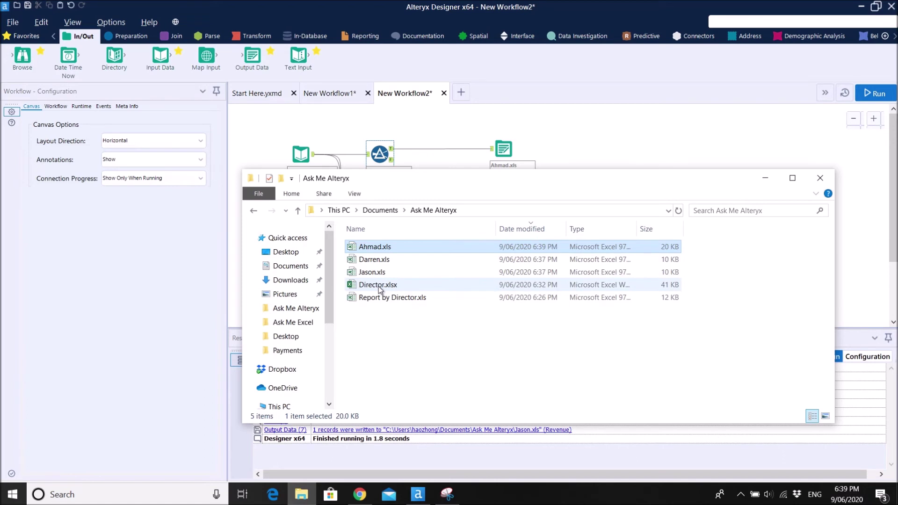
mouse_move(380, 288)
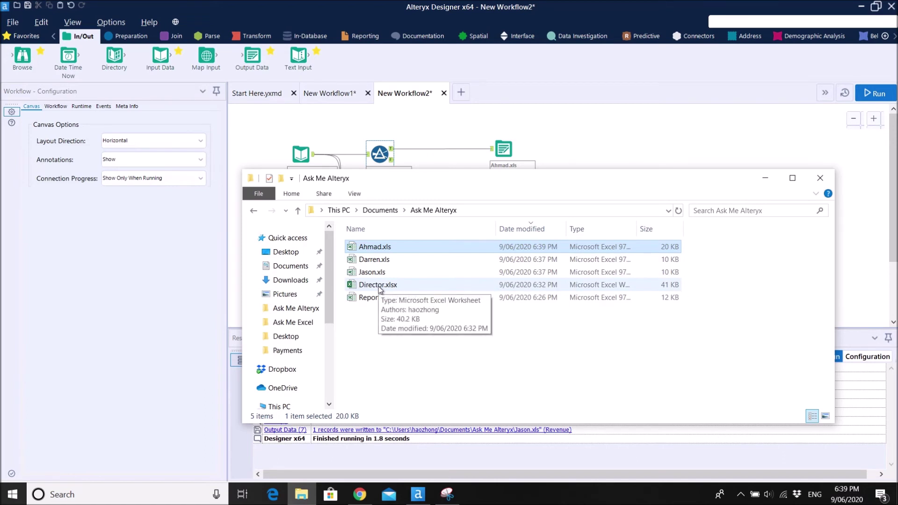
double_click(380, 286)
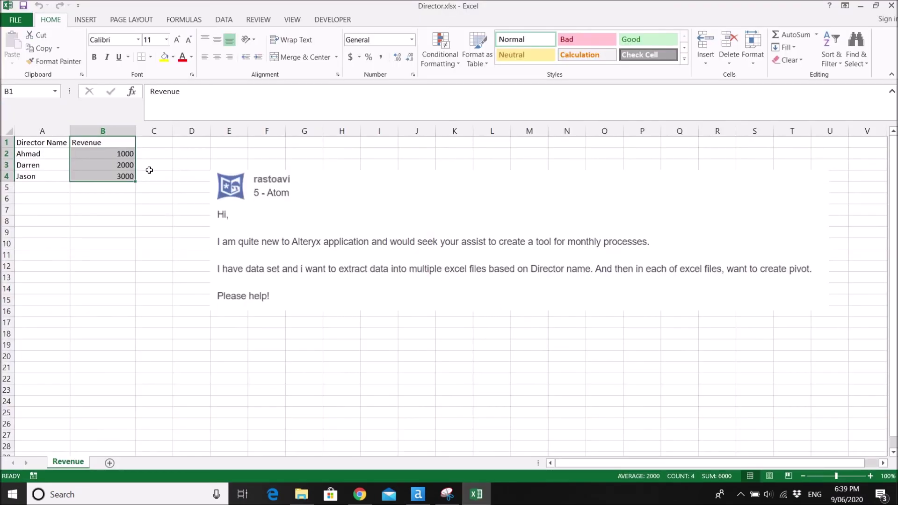
click(138, 207)
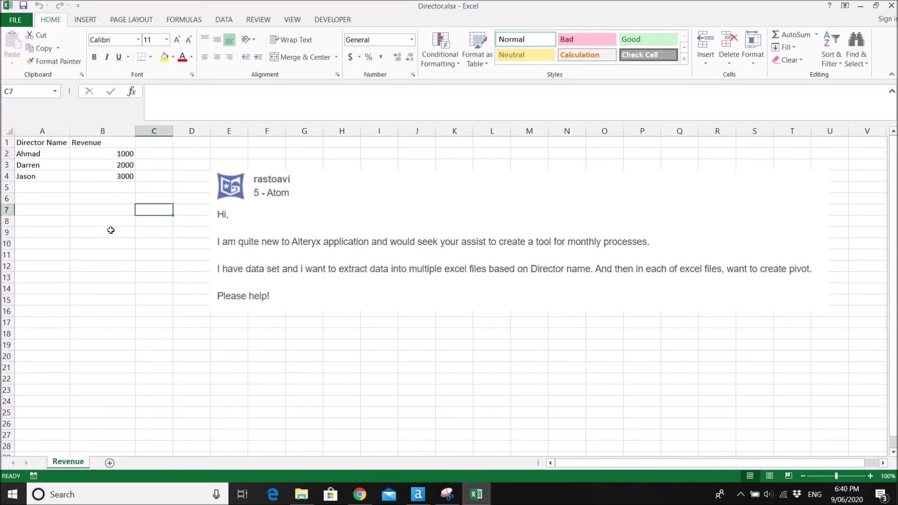
Step: Copy the first director's row A2:B2 to A5 in the Revenue sheet, then save and close Director.xlsx
drag(27, 155, 95, 155)
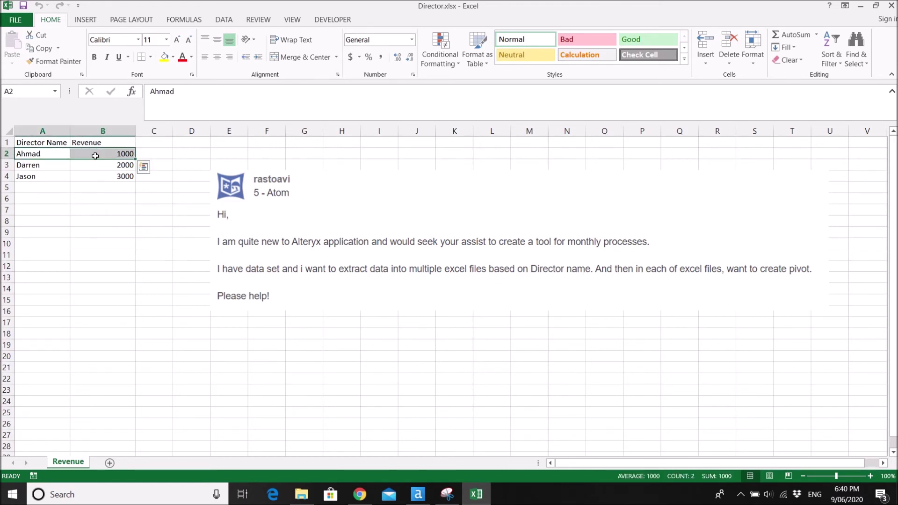
key(ctrl+c)
click(34, 188)
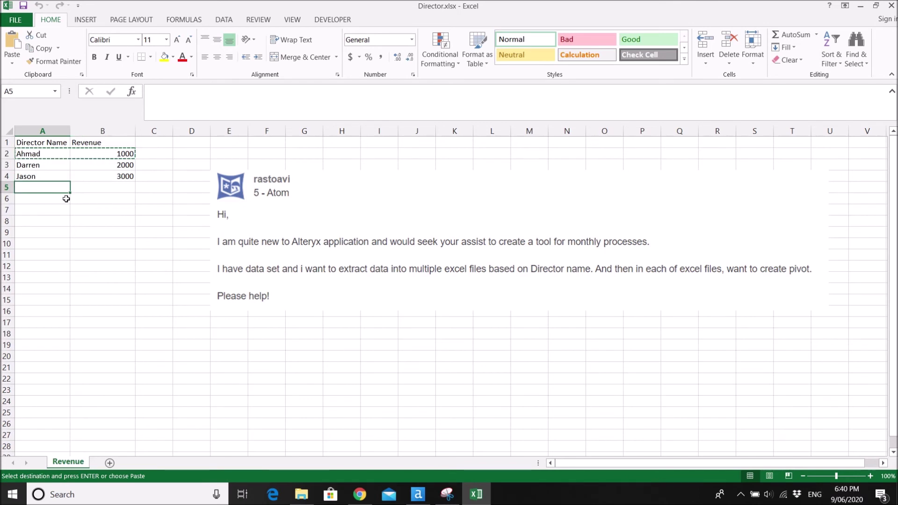
key(ctrl+v)
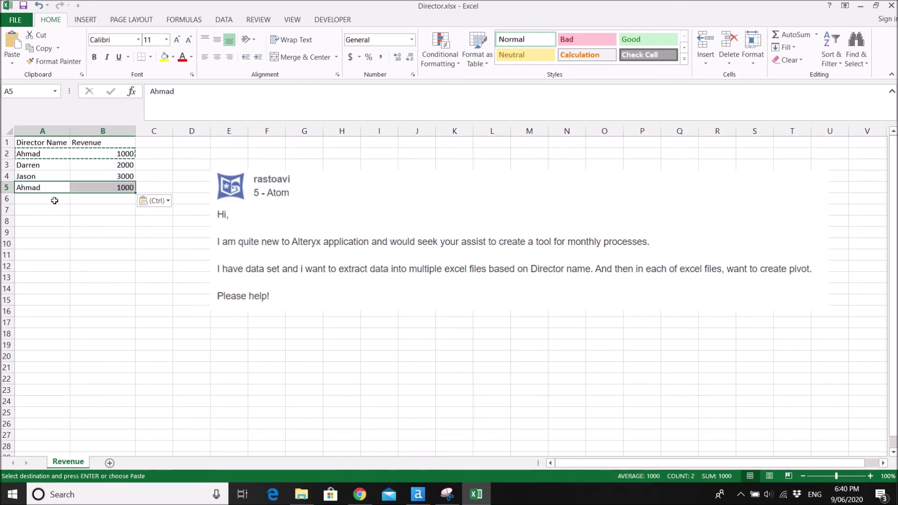
click(57, 200)
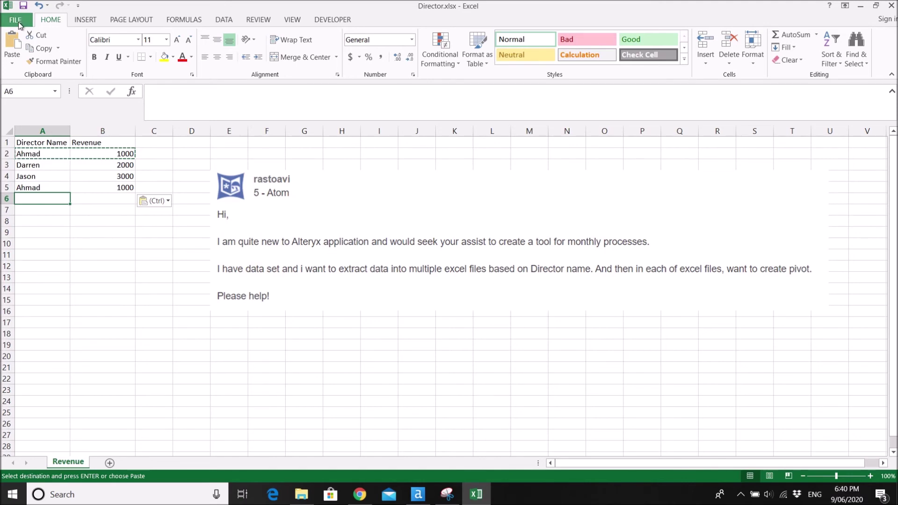
key(Escape)
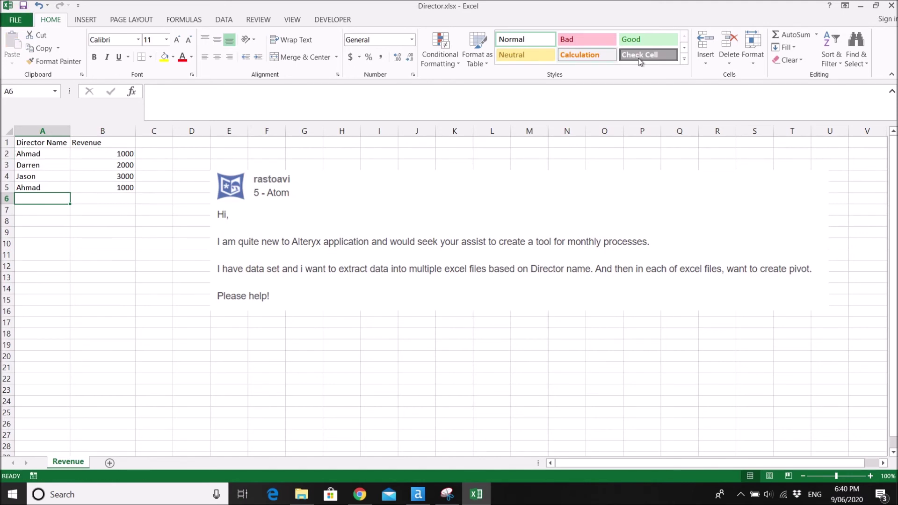
click(891, 6)
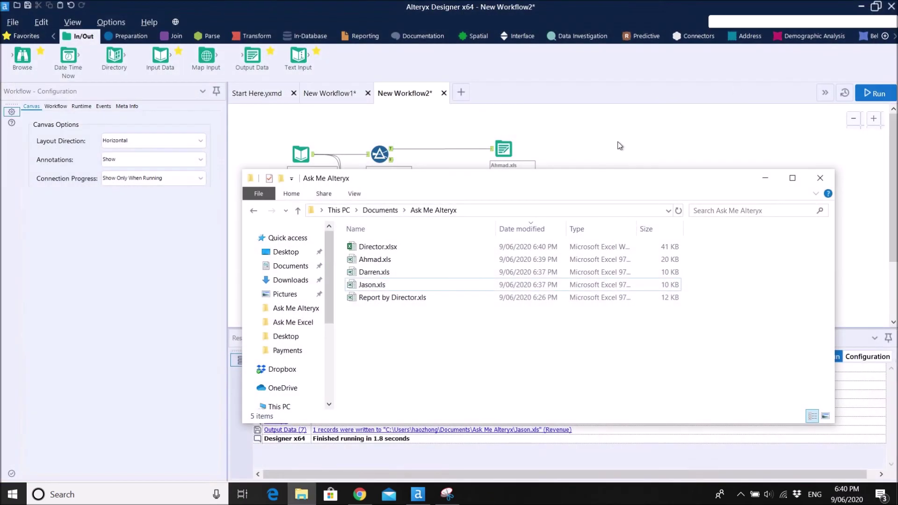
Step: Return to Alteryx Designer and check the preview and file path of the Director.xlsx Input Data tool
click(591, 154)
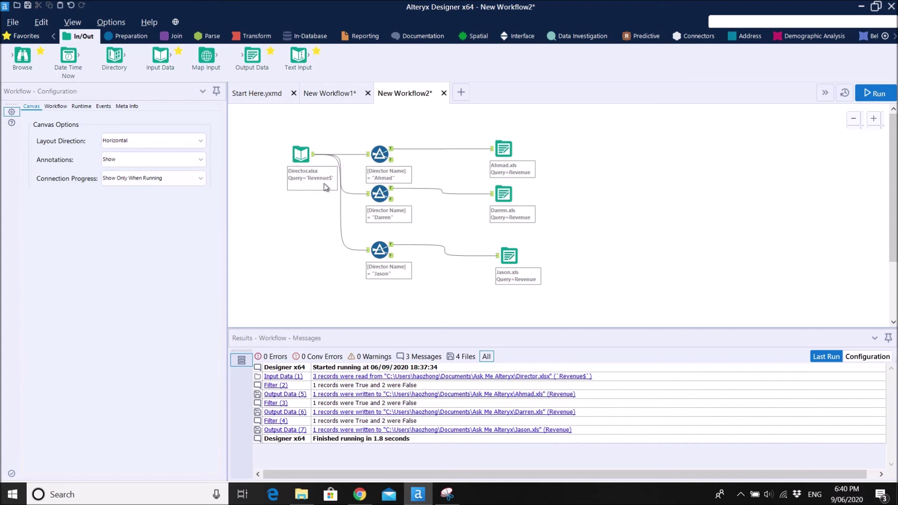
click(303, 156)
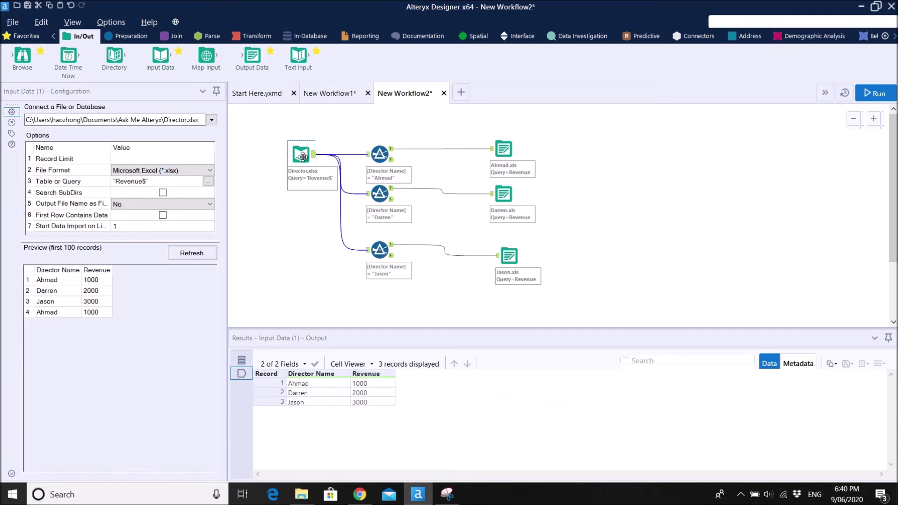
click(186, 120)
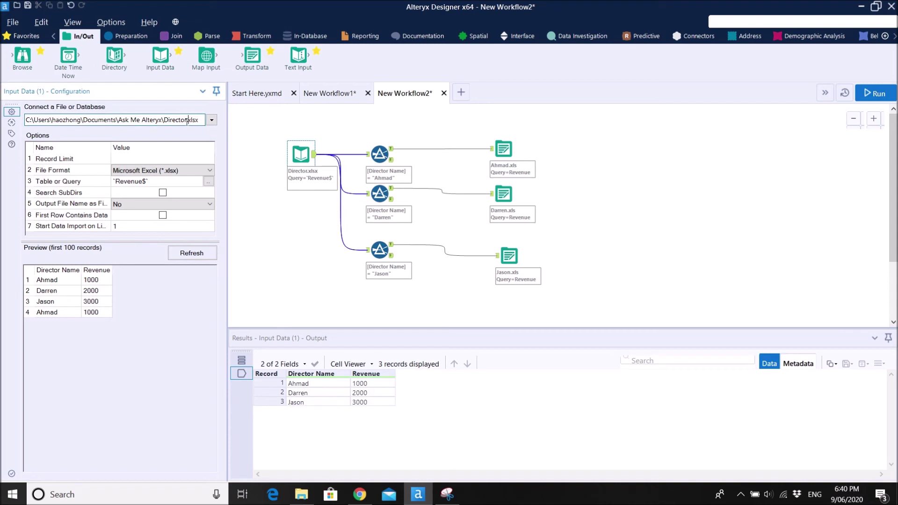
click(262, 126)
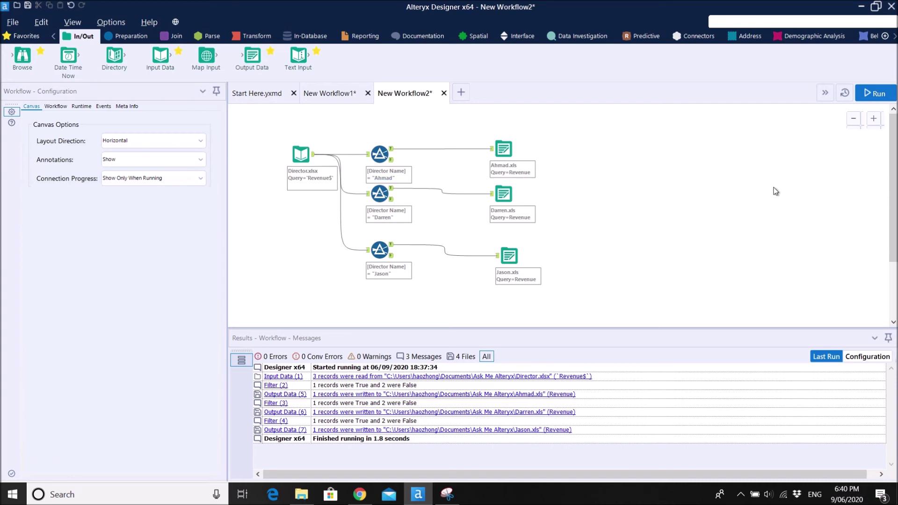
Step: Run the workflow and check the output records of the Director.xlsx Input Data tool
click(867, 94)
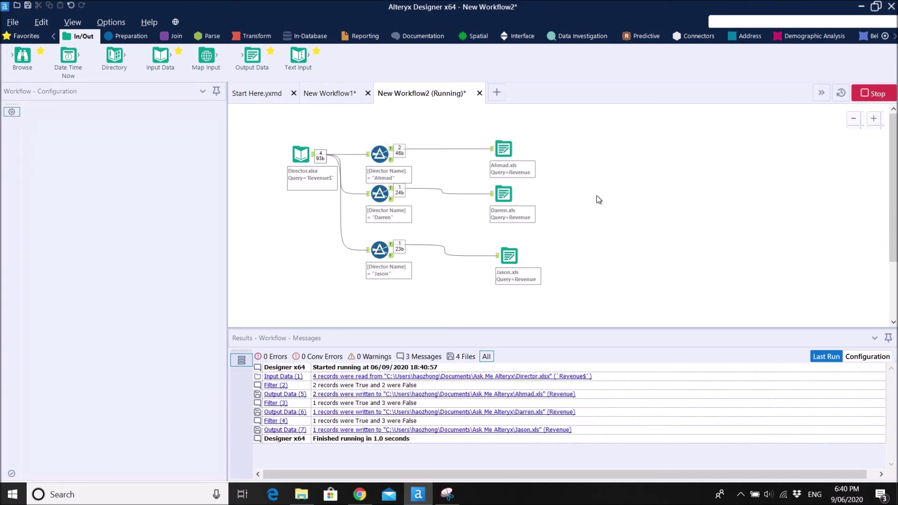
click(582, 309)
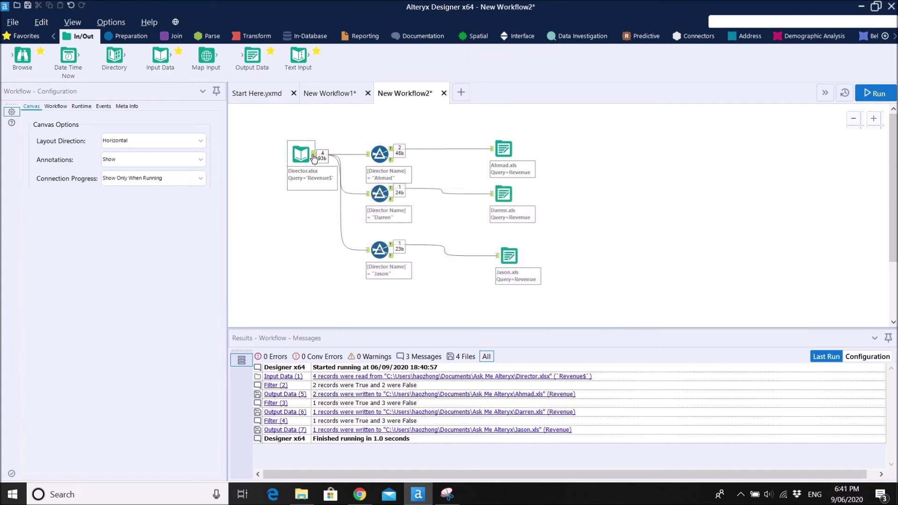
click(300, 155)
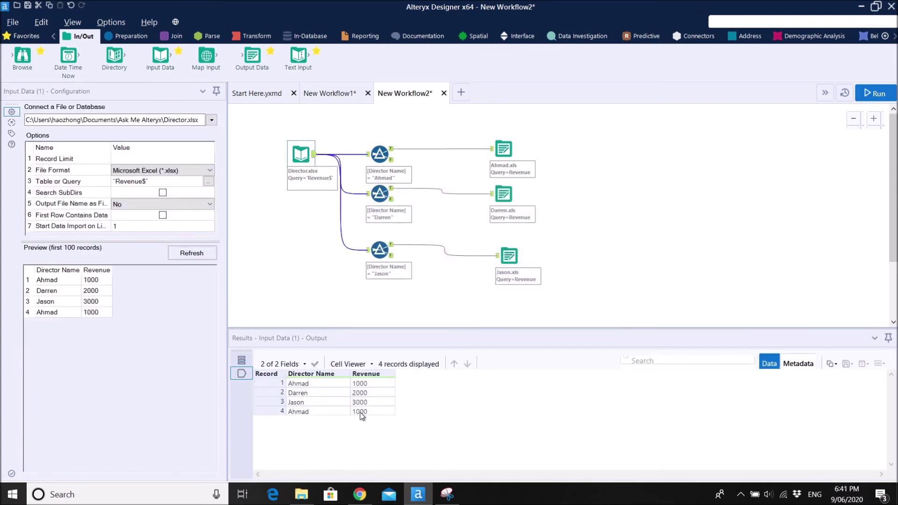
click(664, 270)
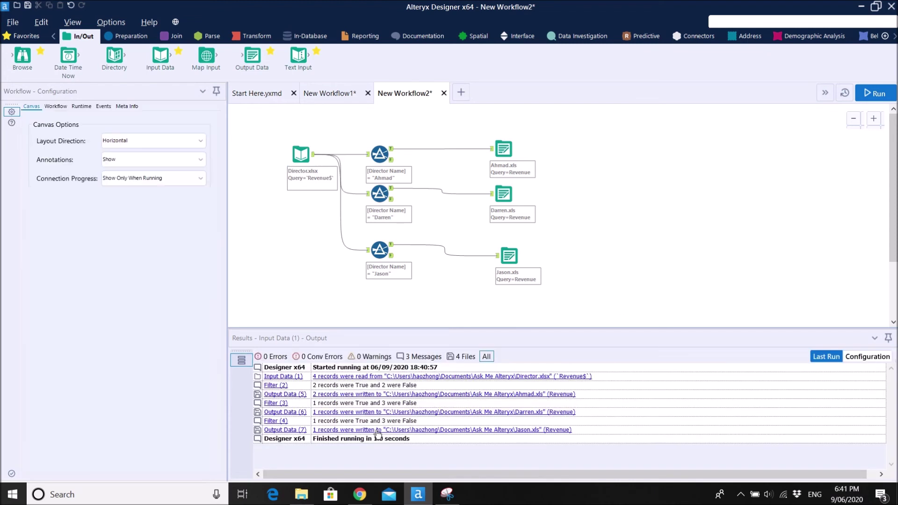
Step: Open the first director's .xls workbook from the Ask Me Alteryx folder
click(302, 494)
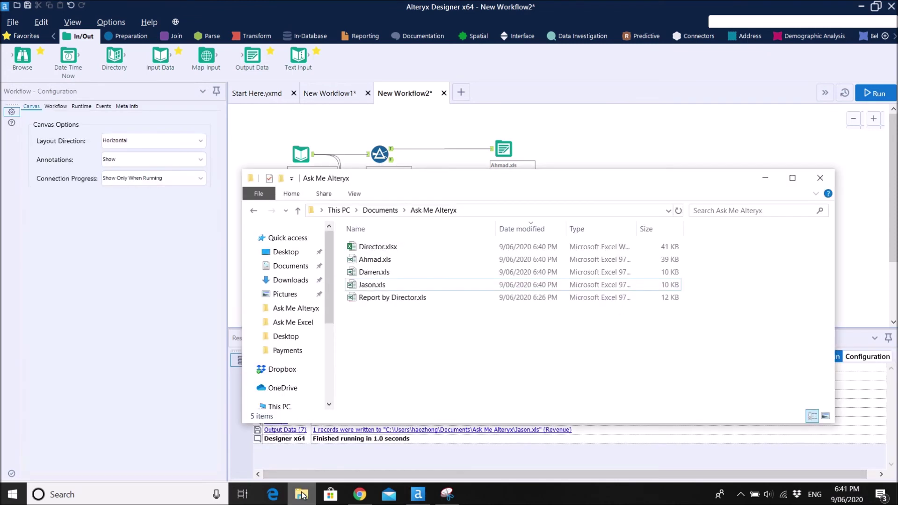
click(372, 261)
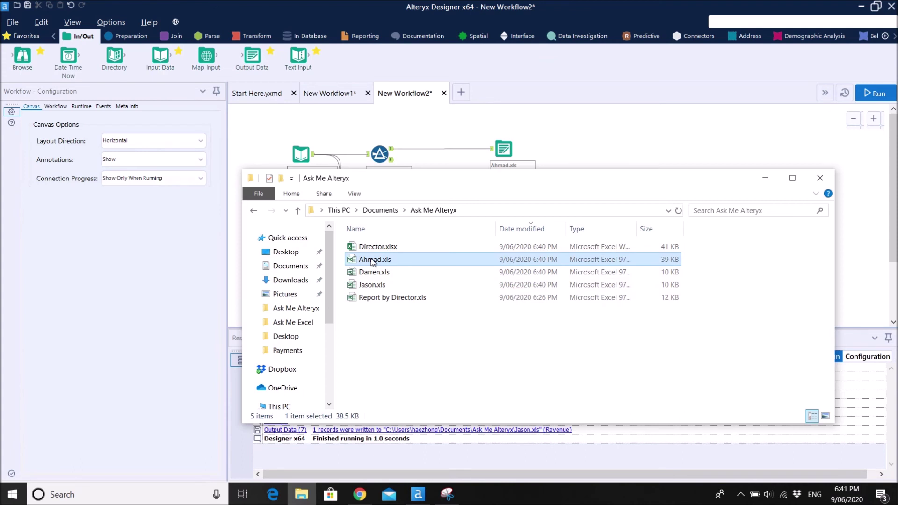
double_click(372, 260)
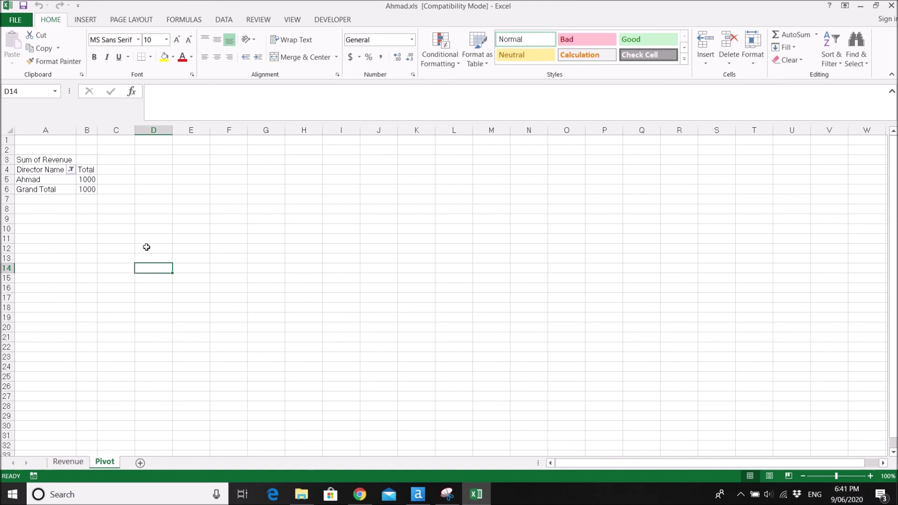
Step: Examine the rows in the Revenue sheet and the data source range of the pivot table on the Pivot sheet
click(68, 462)
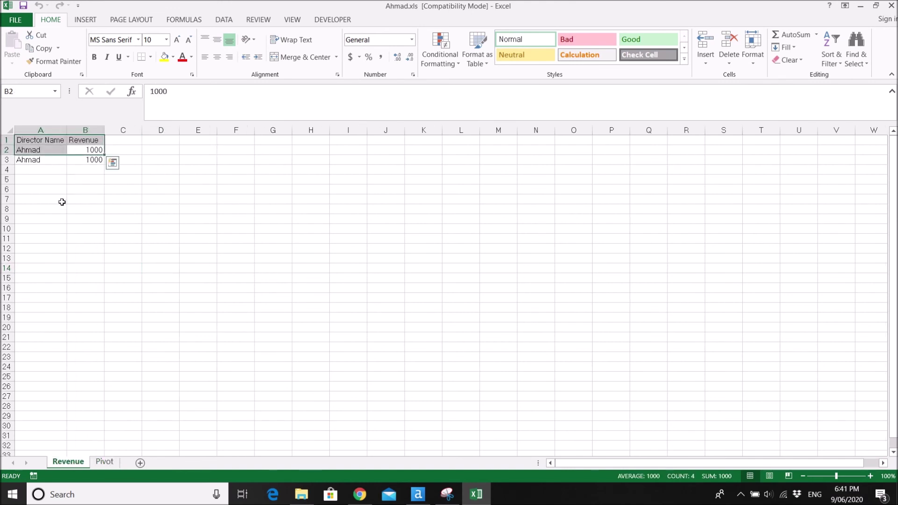
click(48, 161)
click(86, 162)
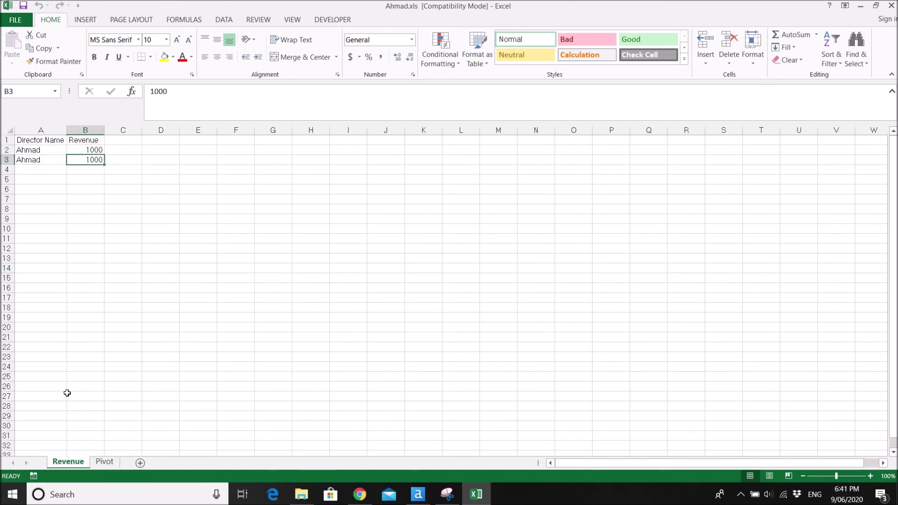
click(105, 462)
click(46, 184)
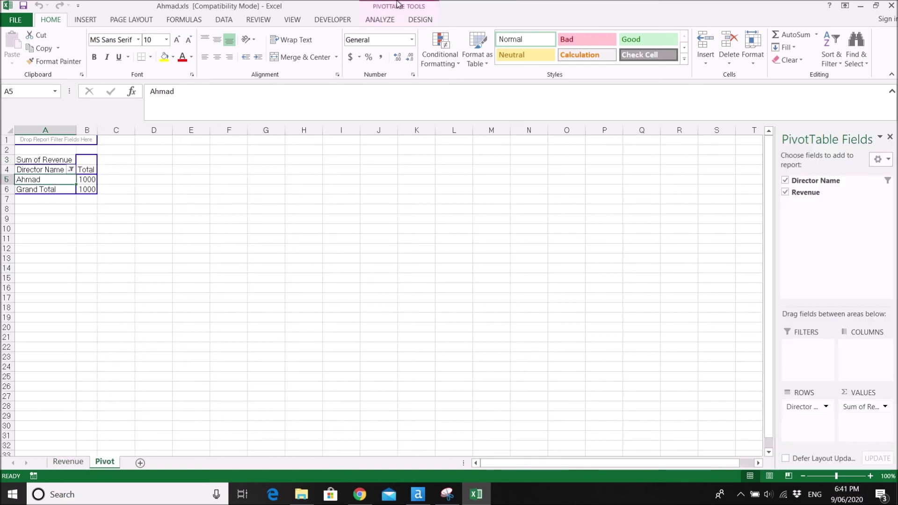
click(380, 19)
click(440, 59)
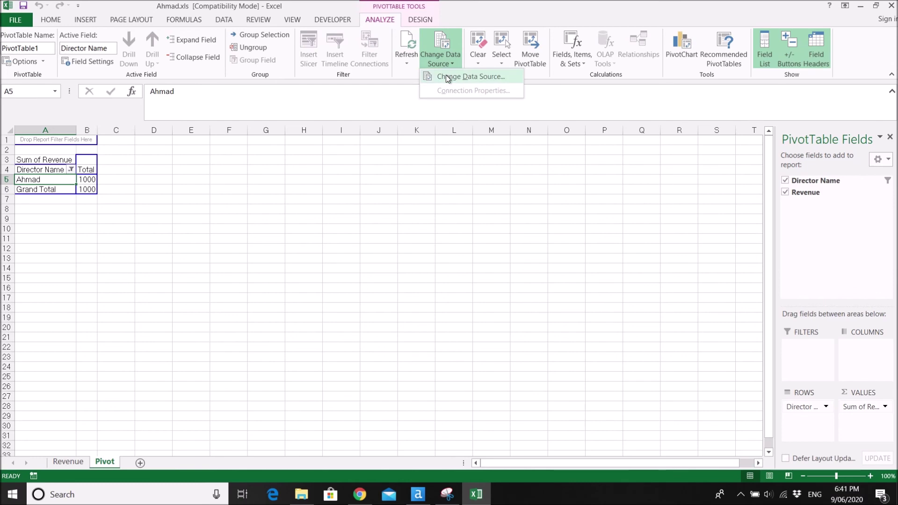
click(445, 75)
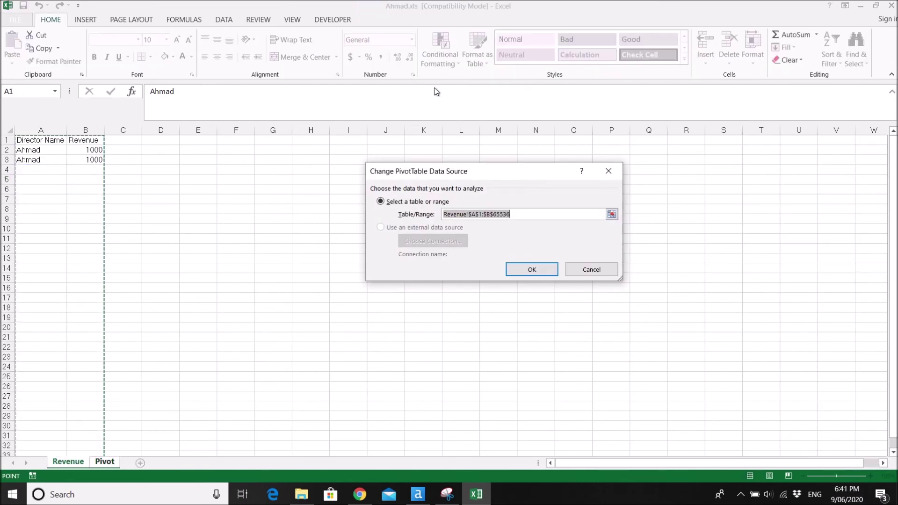
click(591, 270)
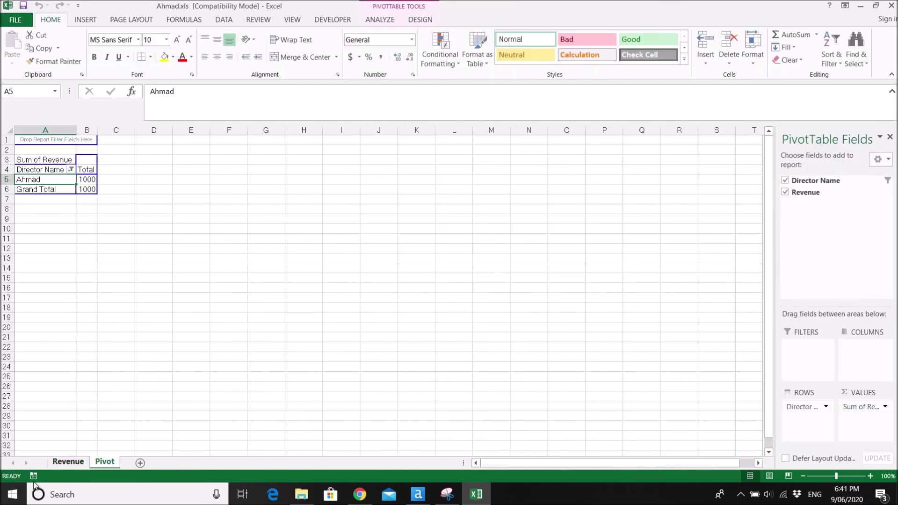
Step: Refresh the pivot table and enable "Refresh data when opening the file" in its PivotTable options
right_click(54, 179)
click(84, 213)
right_click(61, 179)
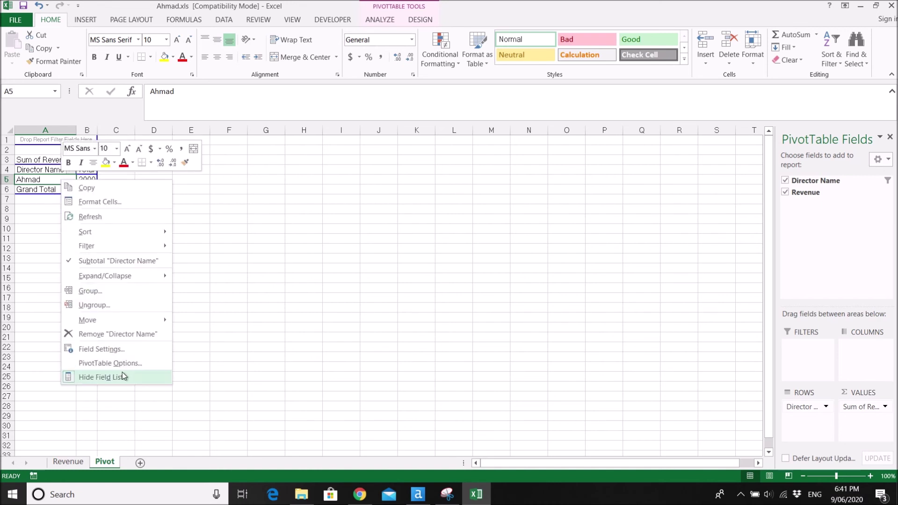
click(126, 377)
click(213, 236)
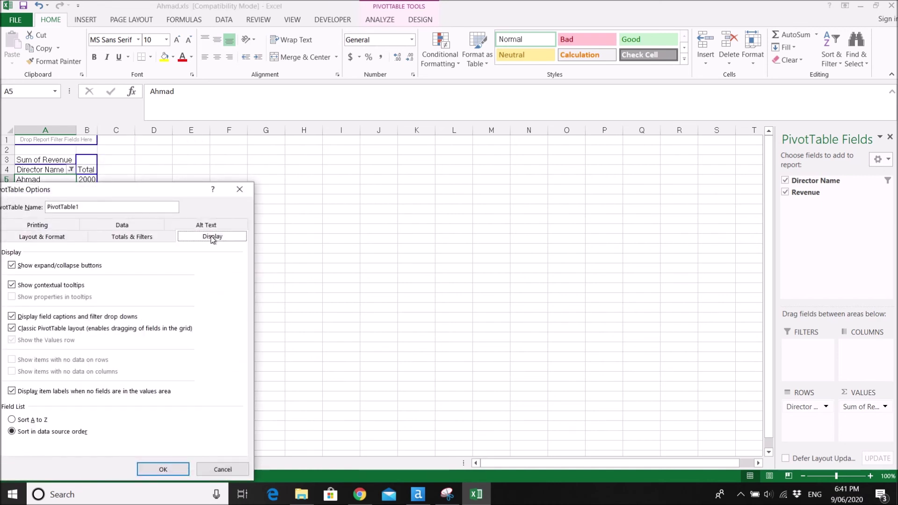
drag(149, 201, 420, 189)
click(411, 213)
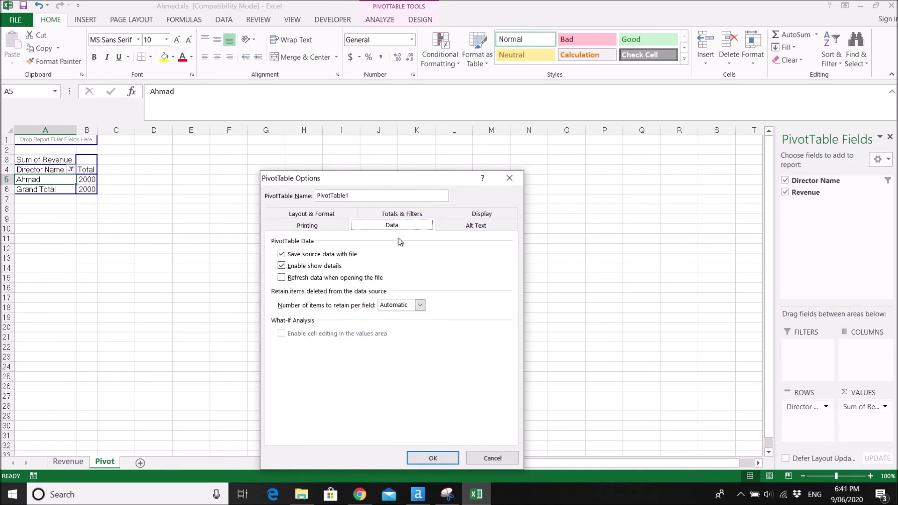
click(282, 279)
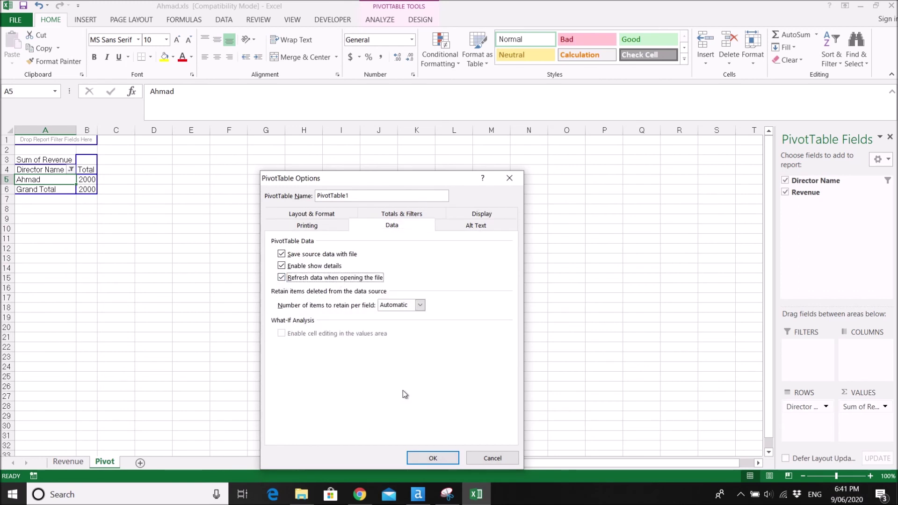
click(433, 458)
click(250, 337)
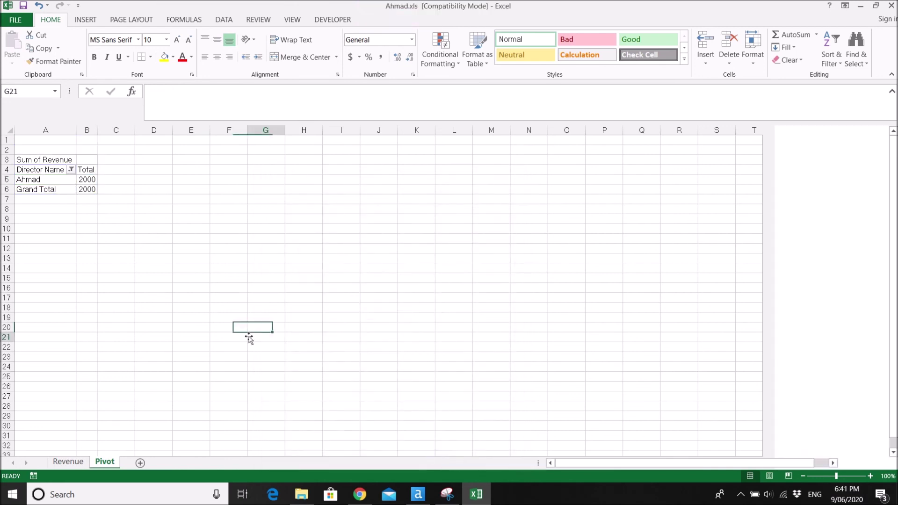
Step: Close the first director's workbook, saving the changes in its current .xls format
click(890, 6)
click(408, 261)
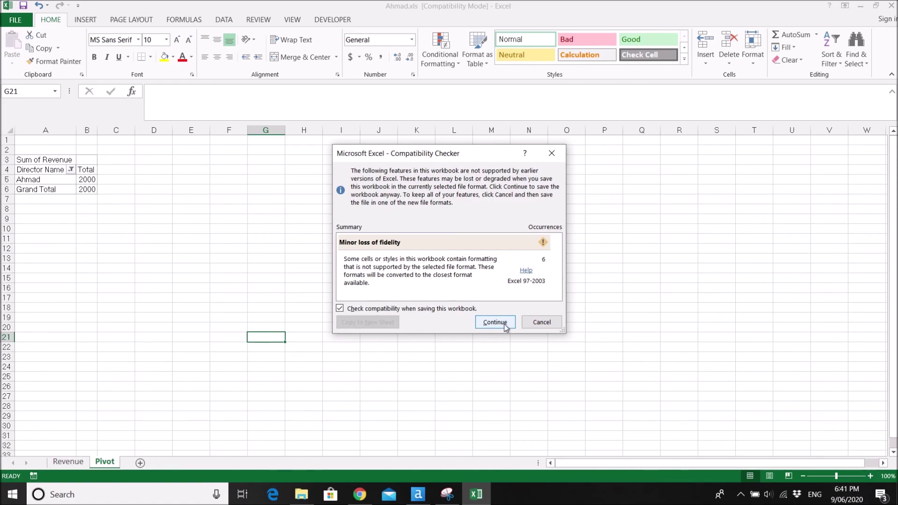
click(500, 323)
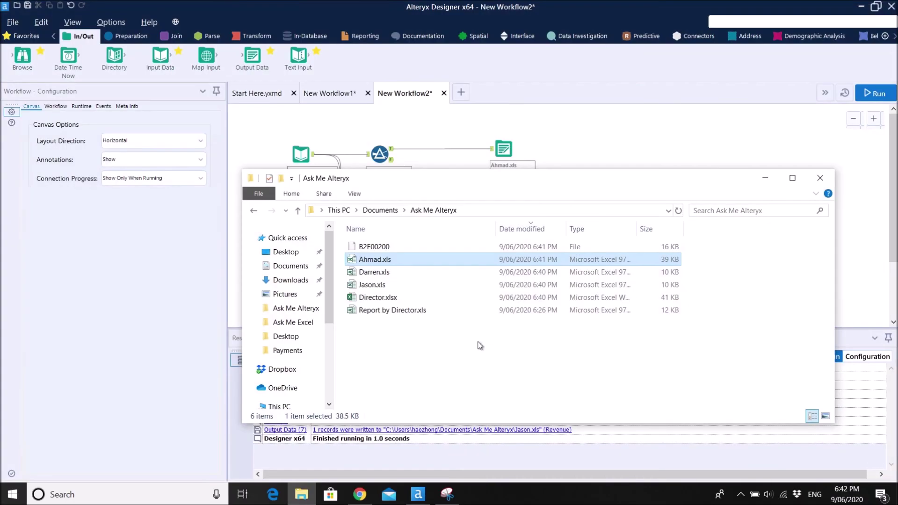
Step: Open Director.xlsx from the Ask Me Alteryx folder to extend the source data
click(514, 5)
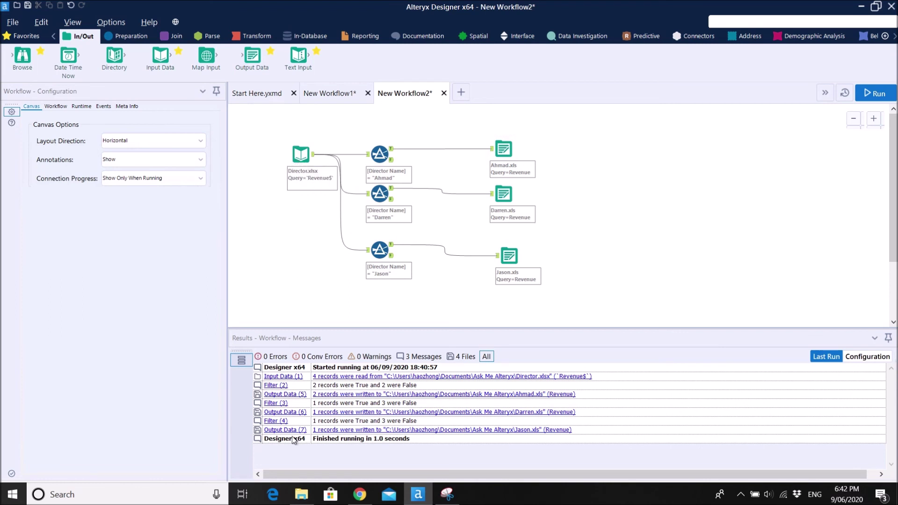
mouse_move(301, 493)
click(295, 474)
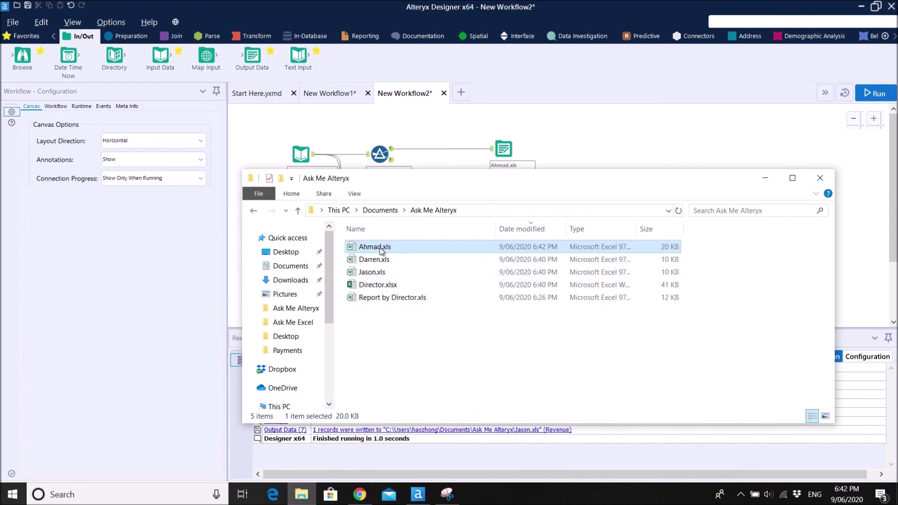
double_click(383, 287)
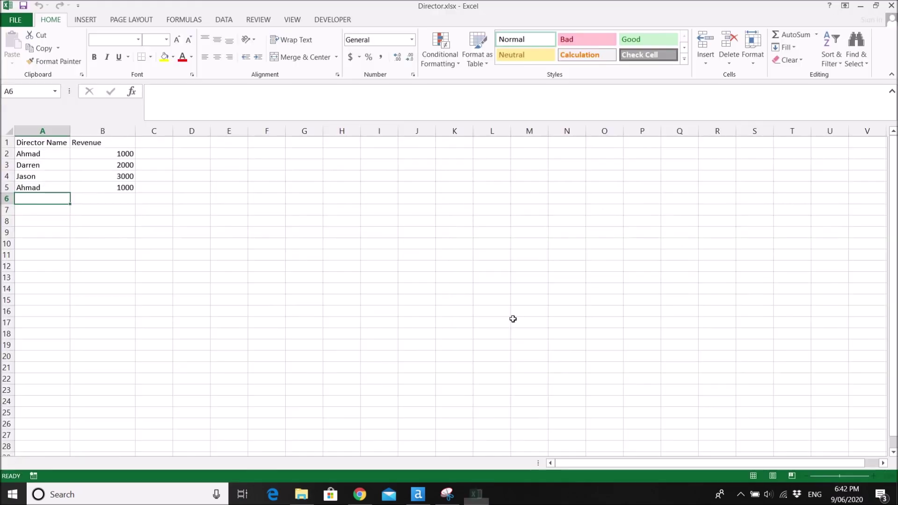
Step: Copy row A5:B5 to A6 in the Revenue sheet, then close Director.xlsx with the changes saved
click(95, 230)
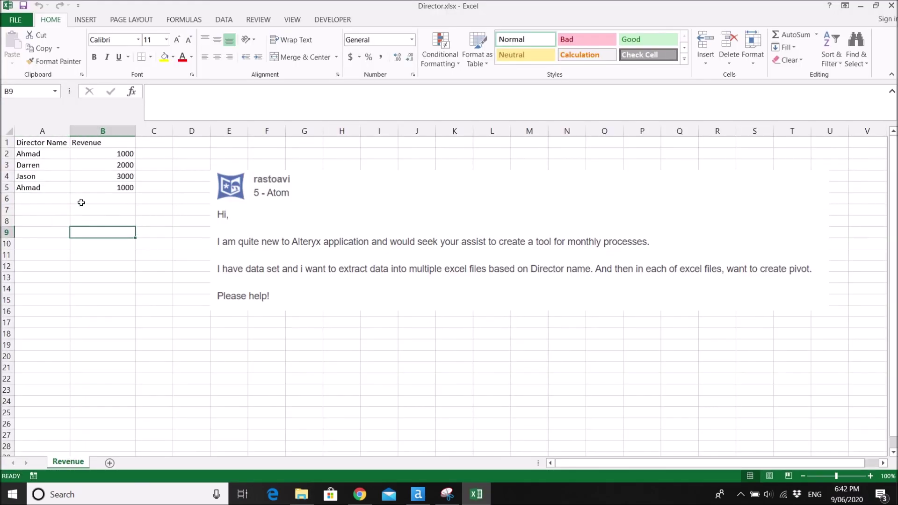
drag(42, 189, 84, 186)
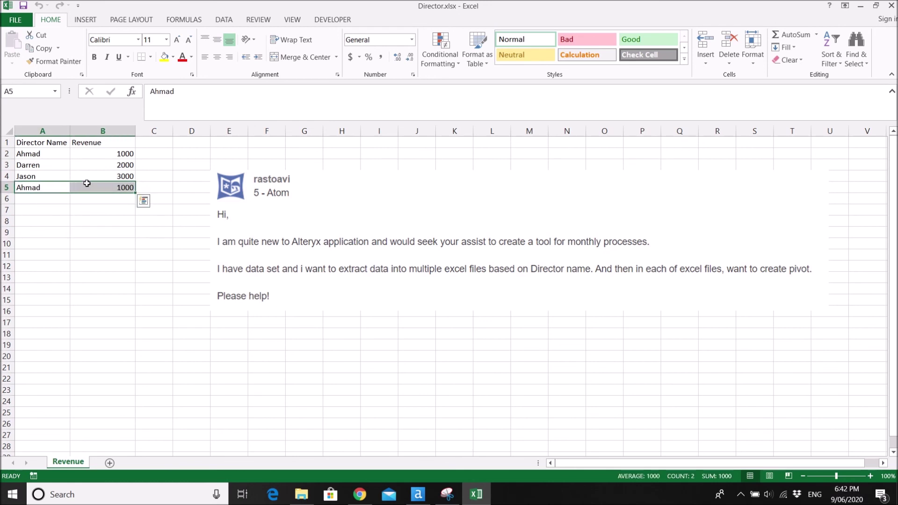
key(ctrl+c)
key(ctrl+v)
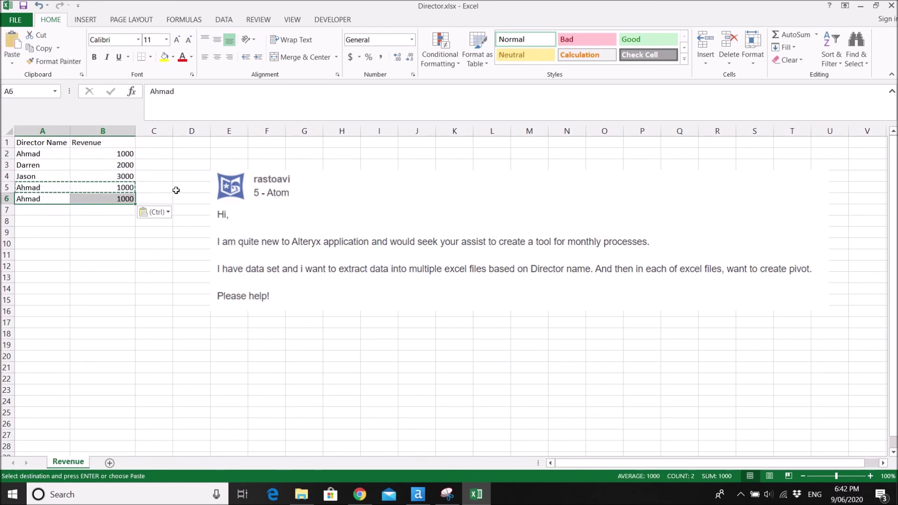
click(187, 188)
key(alt+F4)
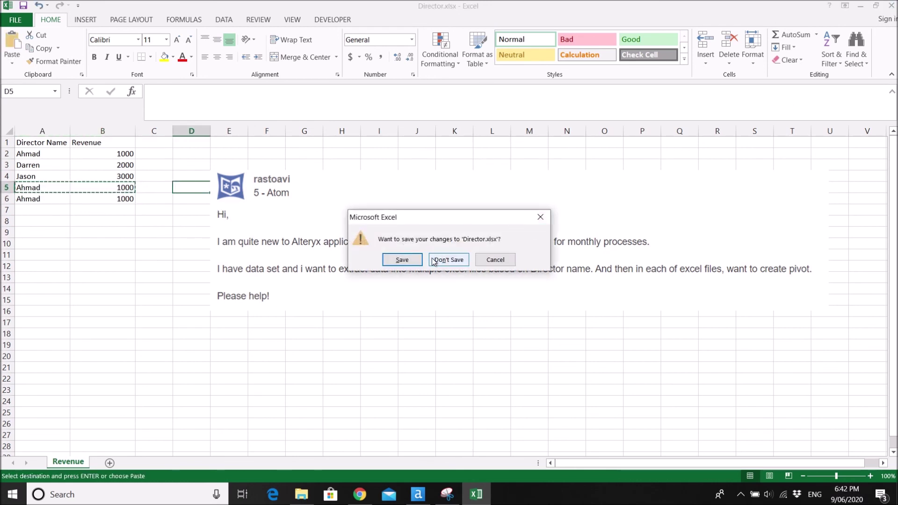
click(414, 258)
Step: Rerun the Alteryx workflow to write the updated source rows to the director files
click(637, 141)
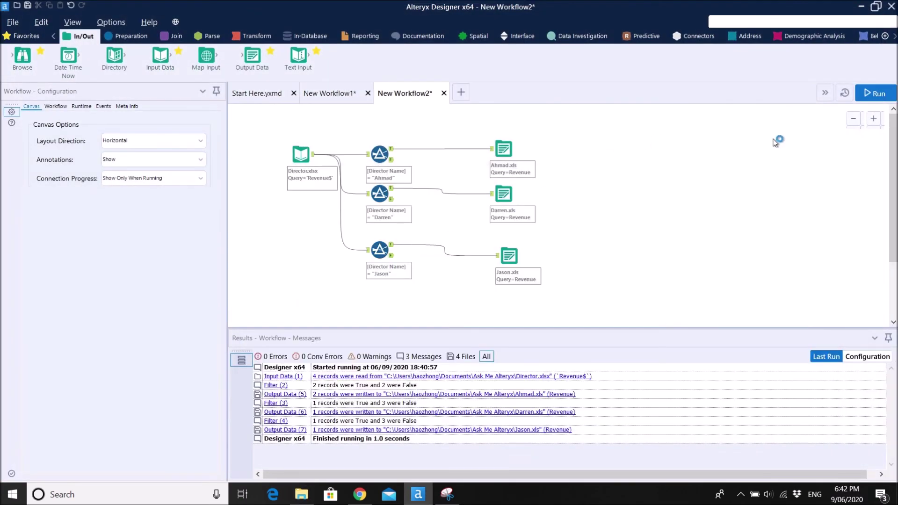
click(874, 97)
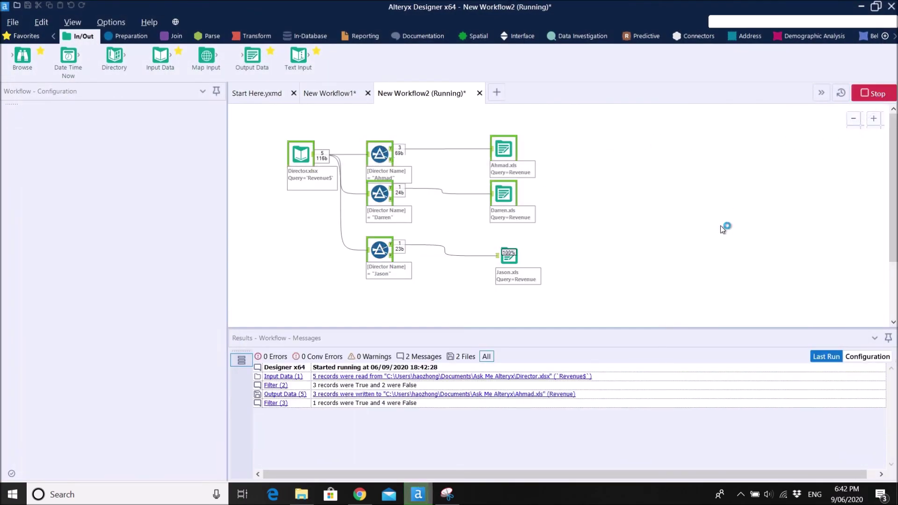
click(582, 304)
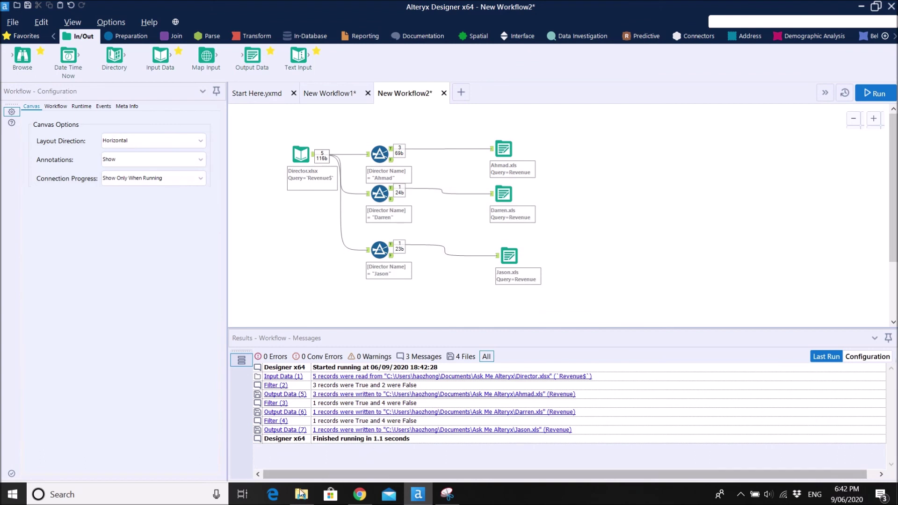
Step: Reopen the first director's workbook and compare the revenue rows in the Revenue sheet with the pivot total
click(300, 496)
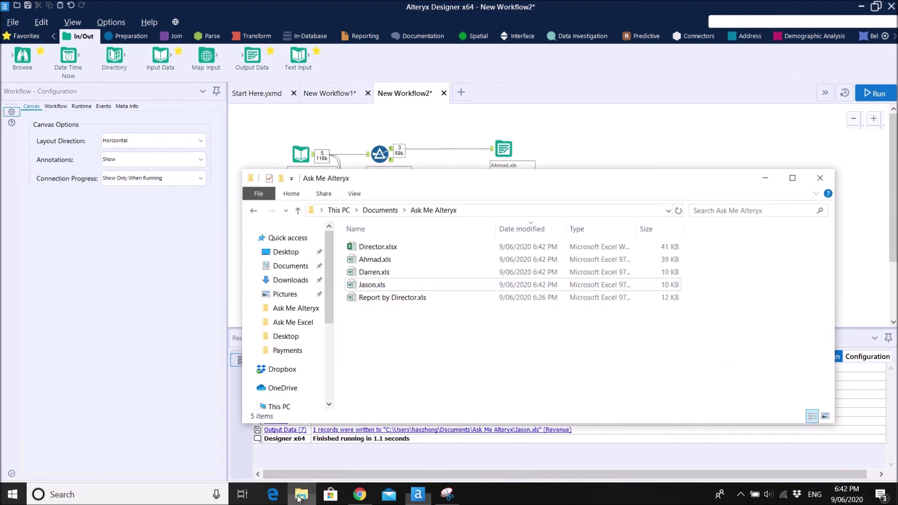
click(367, 263)
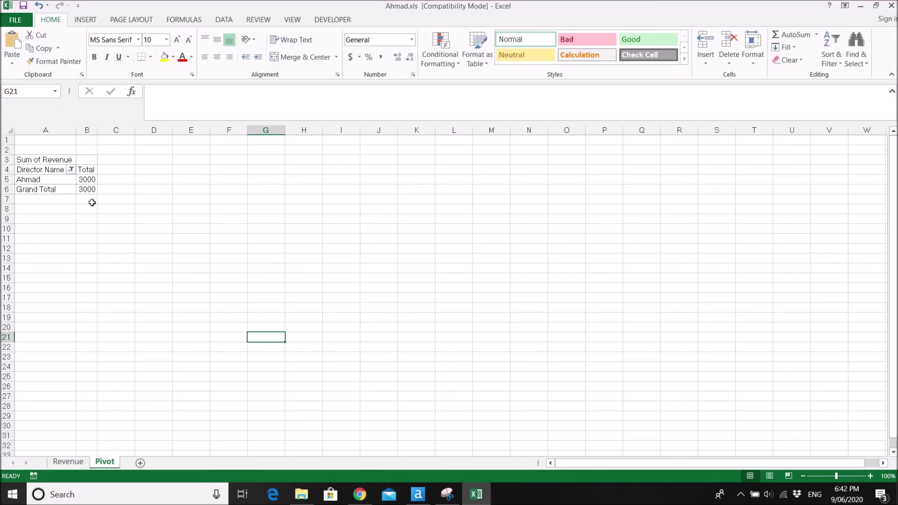
click(69, 462)
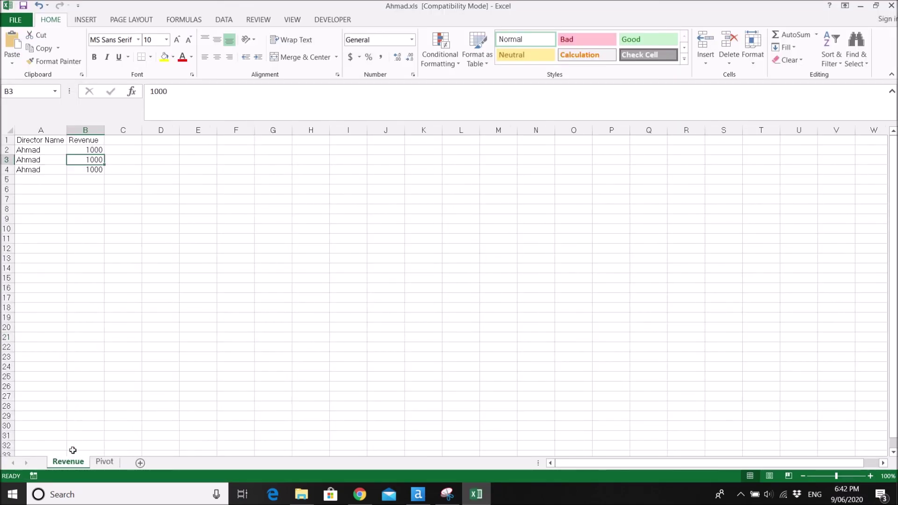
drag(90, 170, 88, 148)
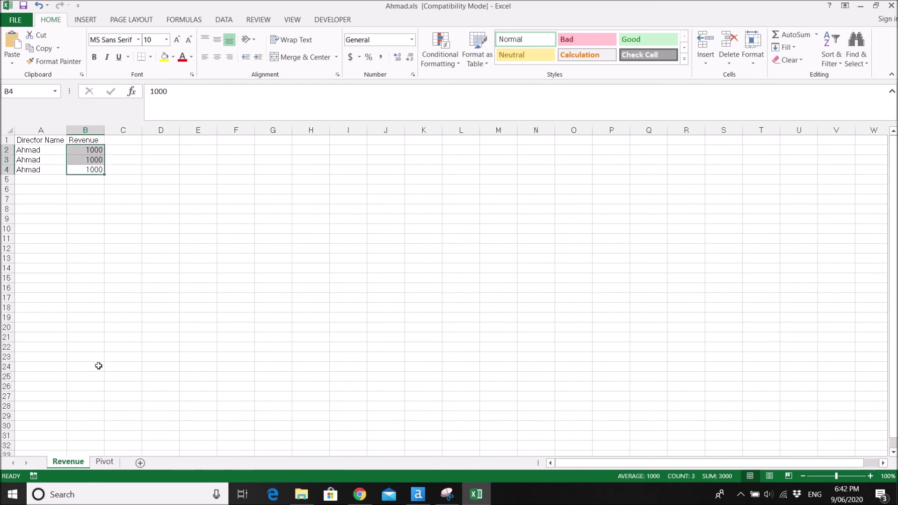
click(104, 462)
click(86, 219)
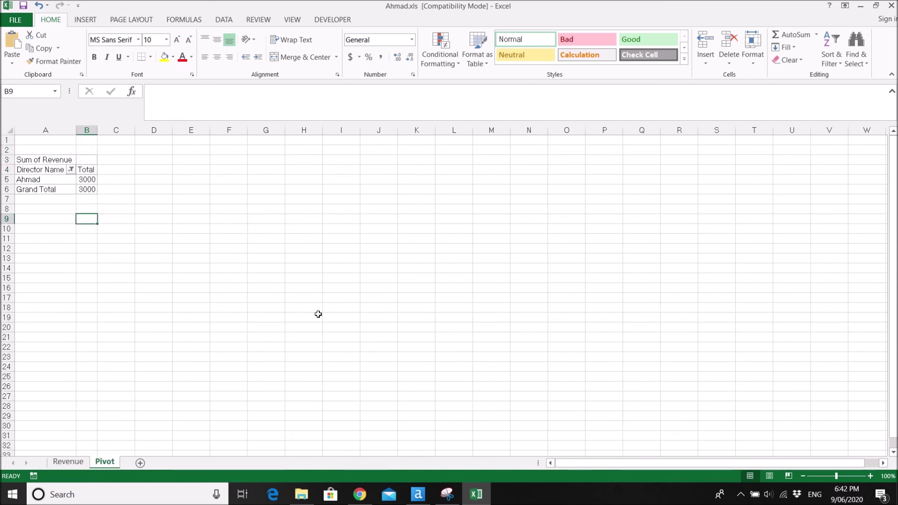